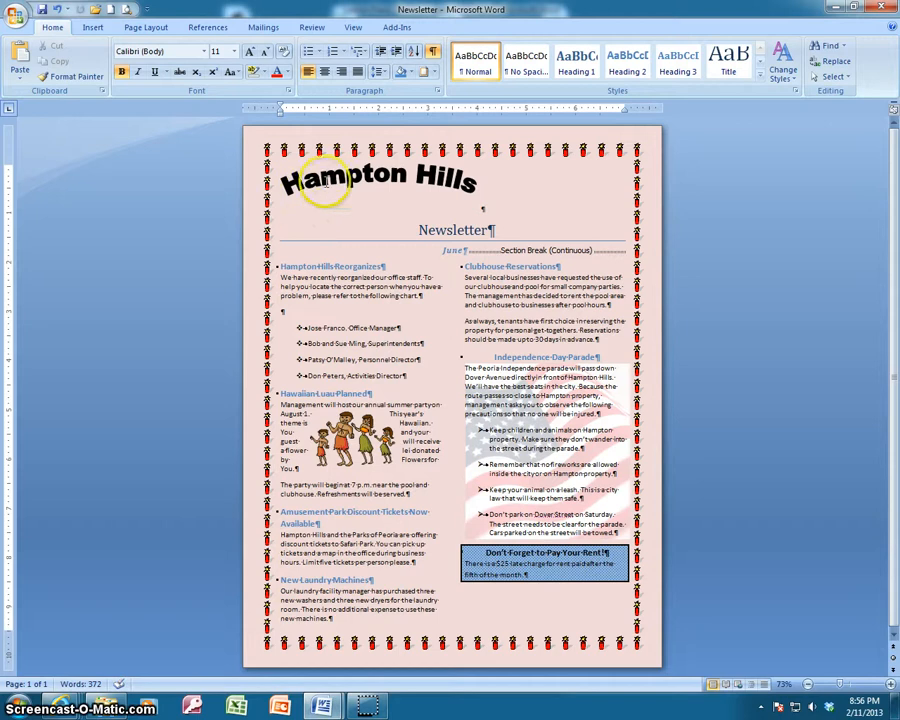
# Delete the paragraph break after the Hampton Hills WordArt so "Newsletter" sits on the same line.
pyautogui.click(524, 190)
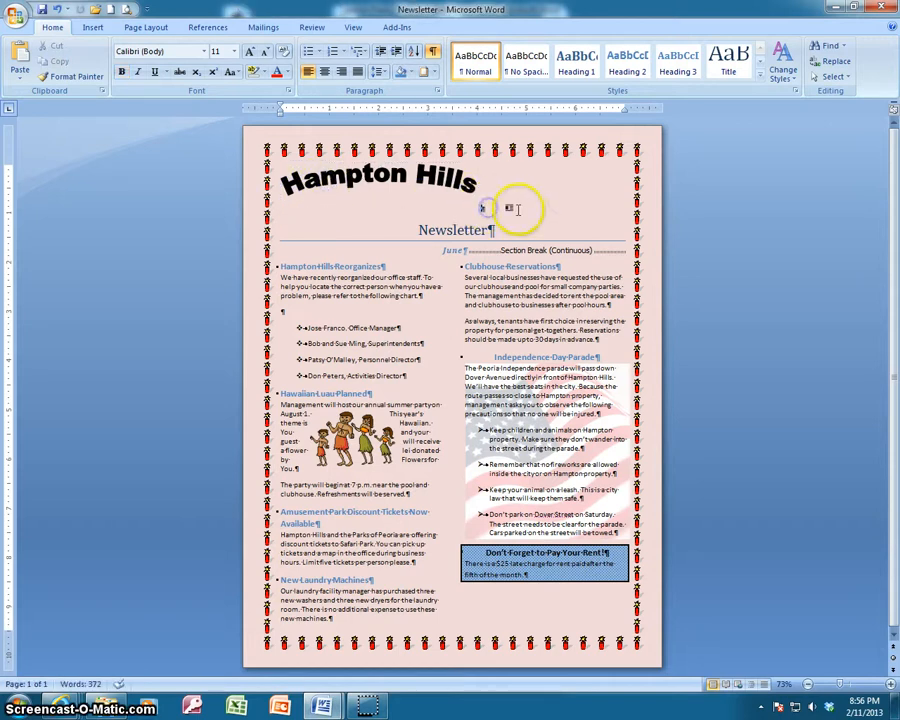
pyautogui.click(487, 207)
pyautogui.click(487, 208)
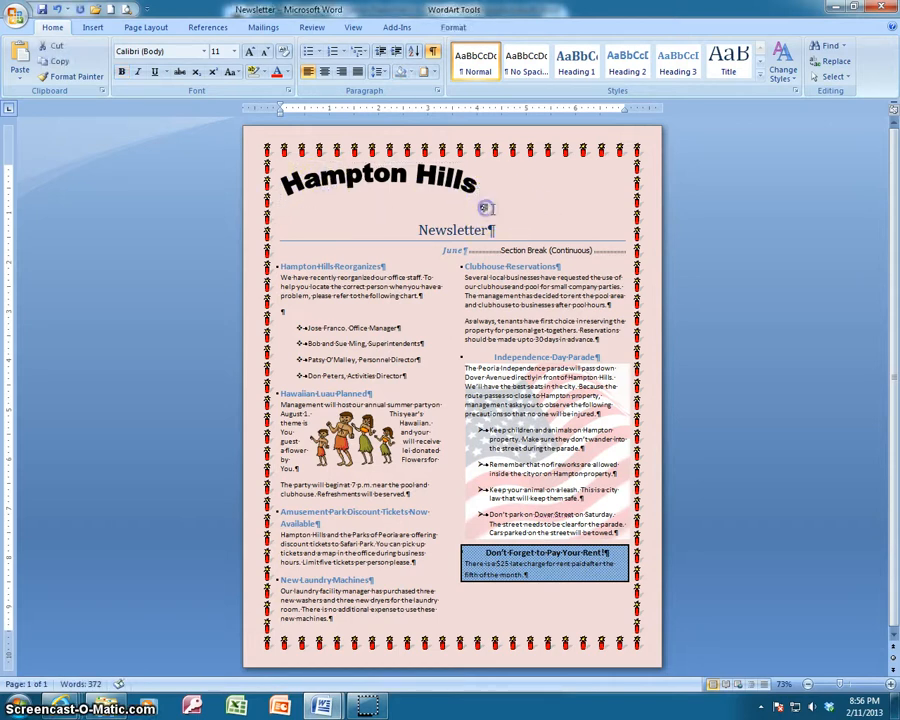
pyautogui.click(418, 229)
pyautogui.press('BackSpace')
pyautogui.press('BackSpace')
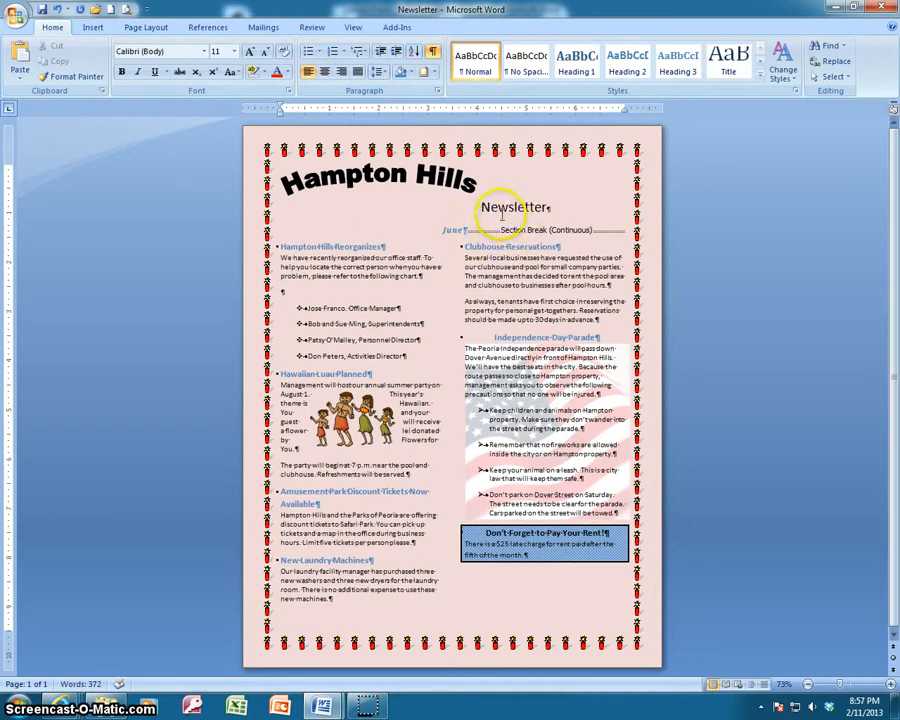
pyautogui.press('BackSpace')
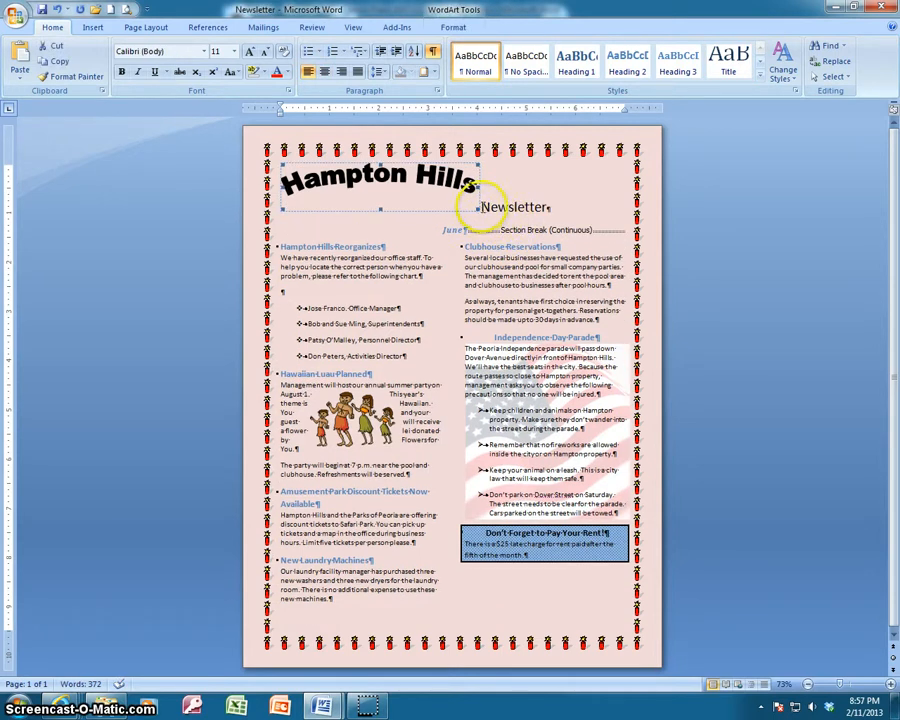
# Move "Newsletter" onto its own line below the Hampton Hills WordArt and center it.
pyautogui.click(482, 207)
pyautogui.press('Return')
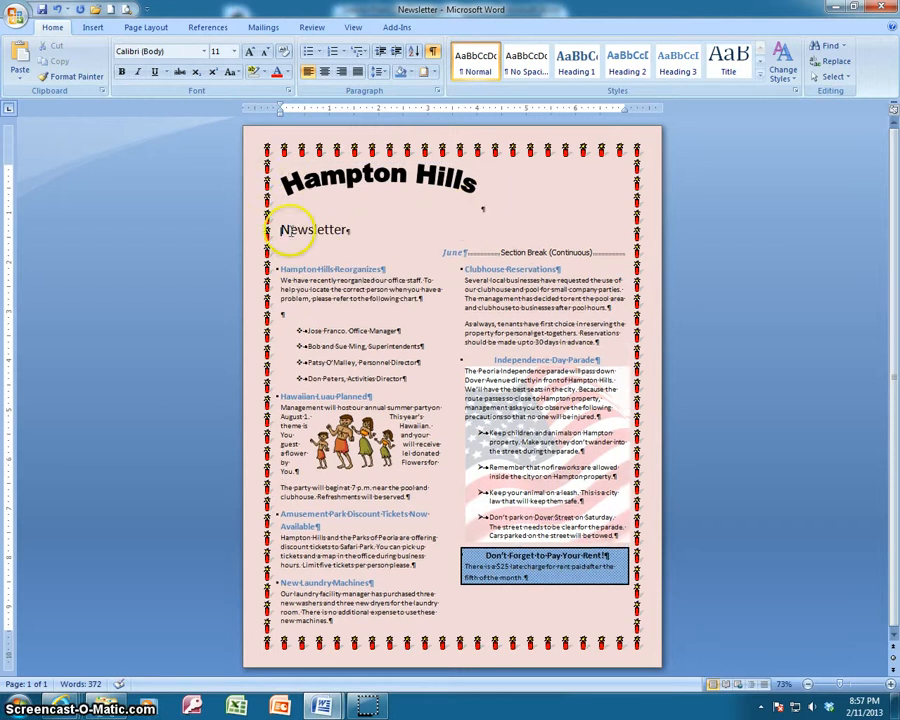
pyautogui.click(324, 71)
# Delete the paragraph mark after the WordArt to bring "Newsletter" back onto its line.
pyautogui.click(385, 175)
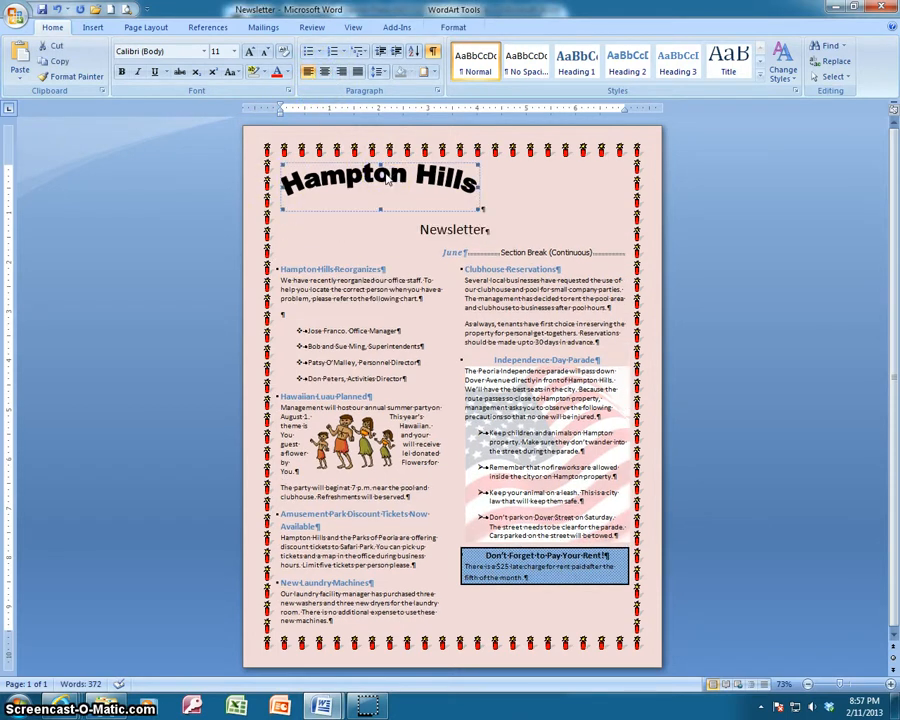
pyautogui.doubleClick(385, 175)
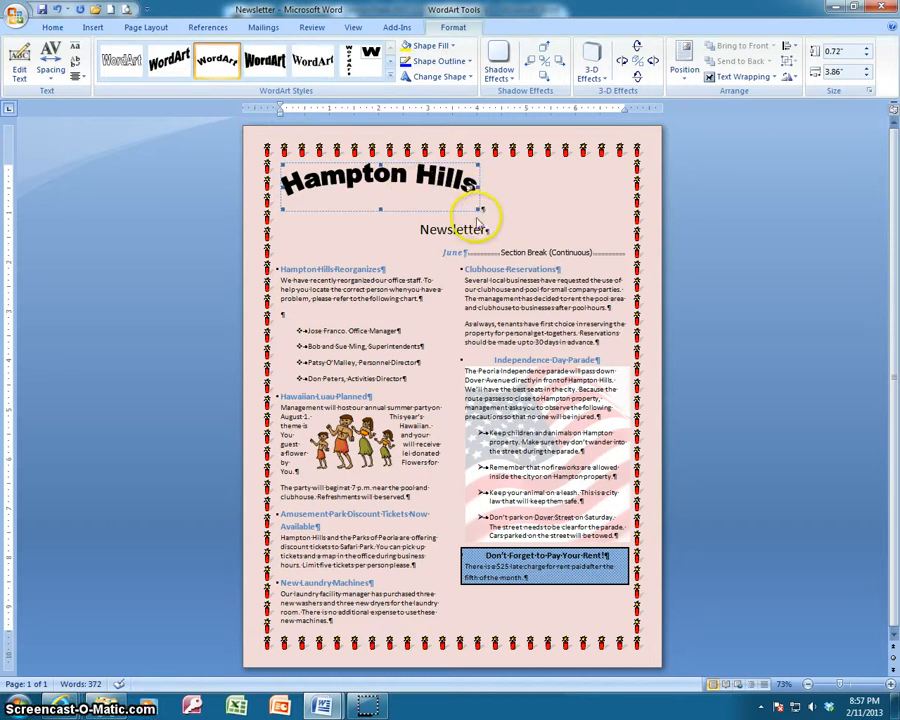
pyautogui.click(487, 211)
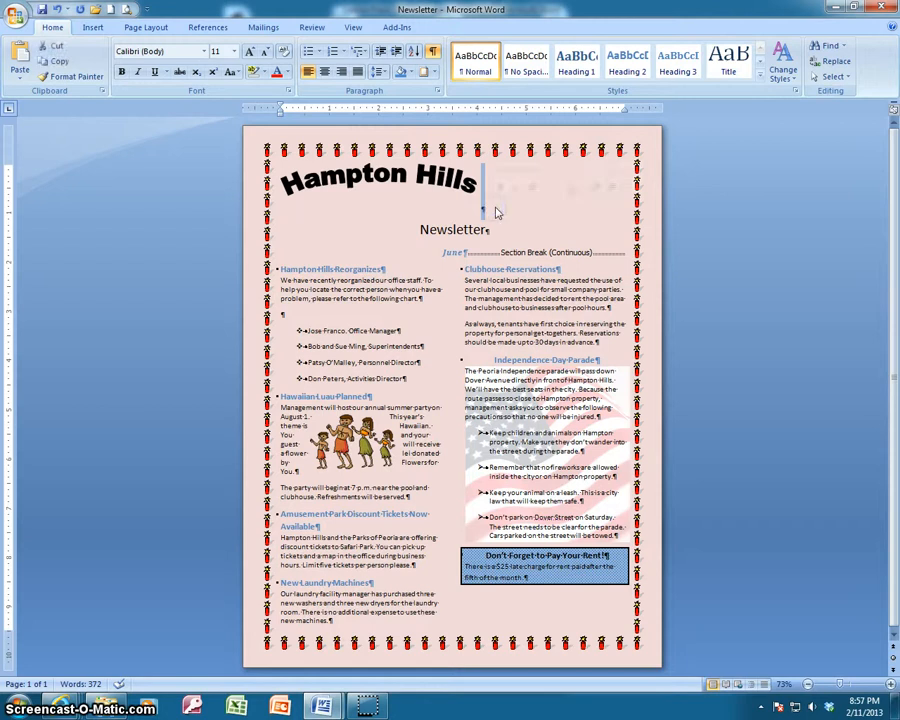
pyautogui.press('Delete')
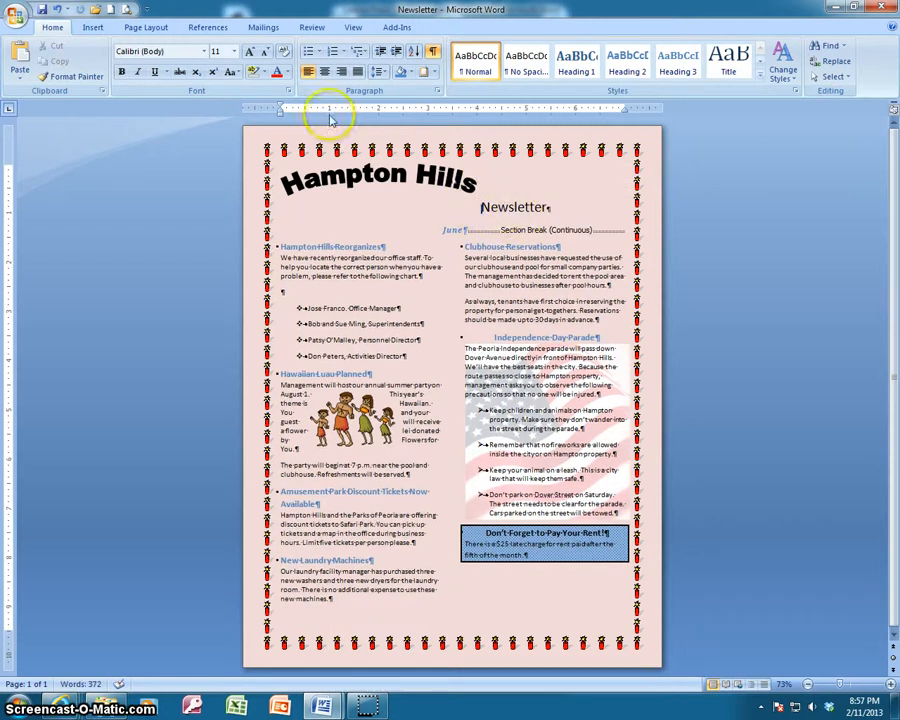
# Center the WordArt line, then split "Newsletter" onto its own centered line below it.
pyautogui.click(328, 73)
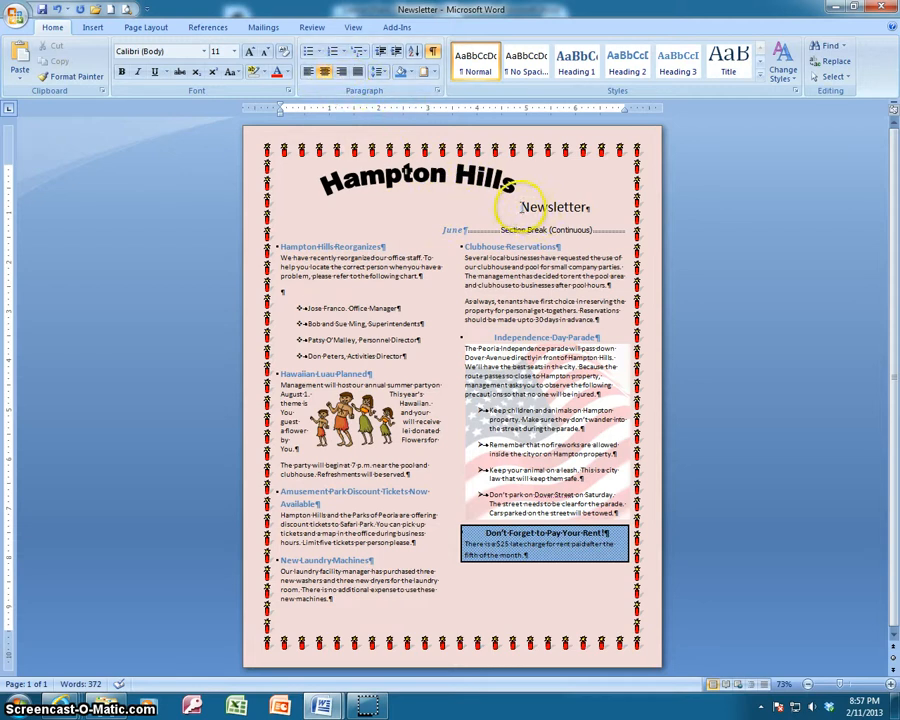
pyautogui.click(512, 192)
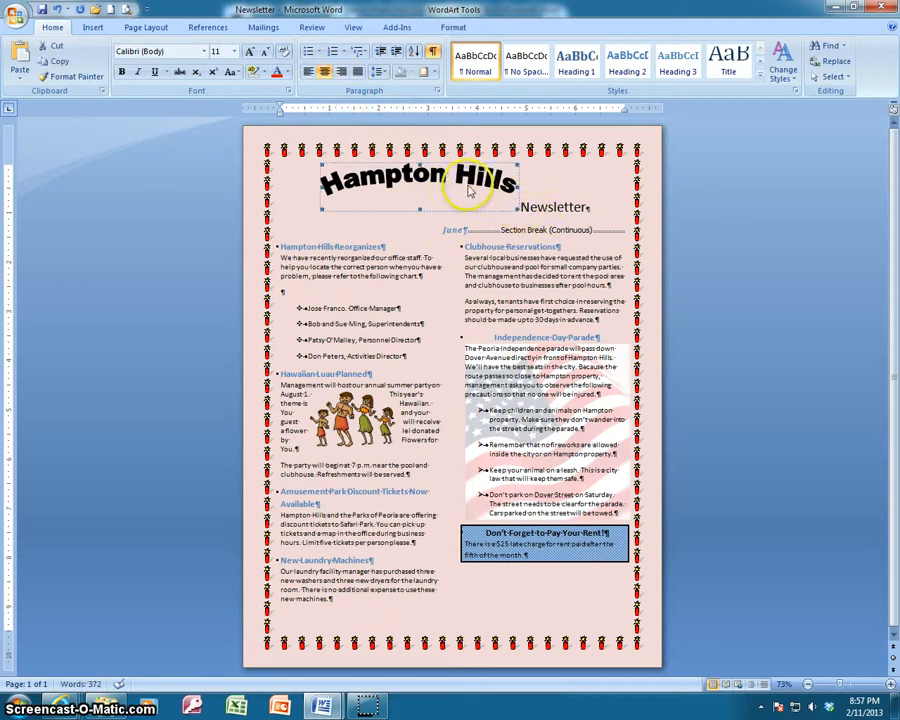
pyautogui.click(518, 199)
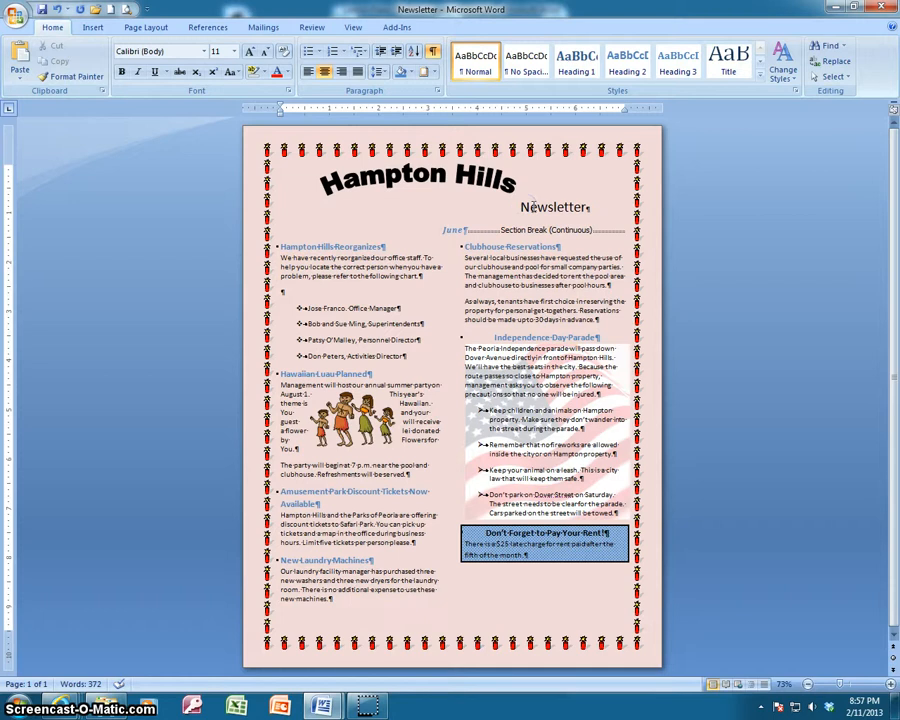
pyautogui.press('Return')
# Reduce the Hampton Hills WordArt's height to about 0.39" and apply a dome-like warp shape to it.
pyautogui.click(455, 180)
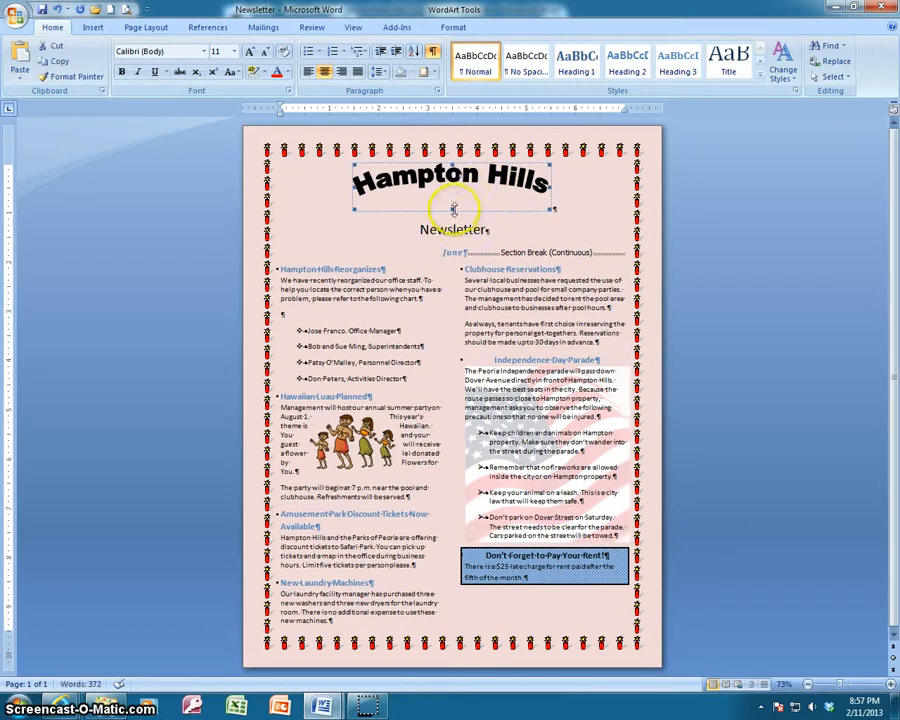
pyautogui.moveTo(451, 196); pyautogui.dragTo(452, 196)
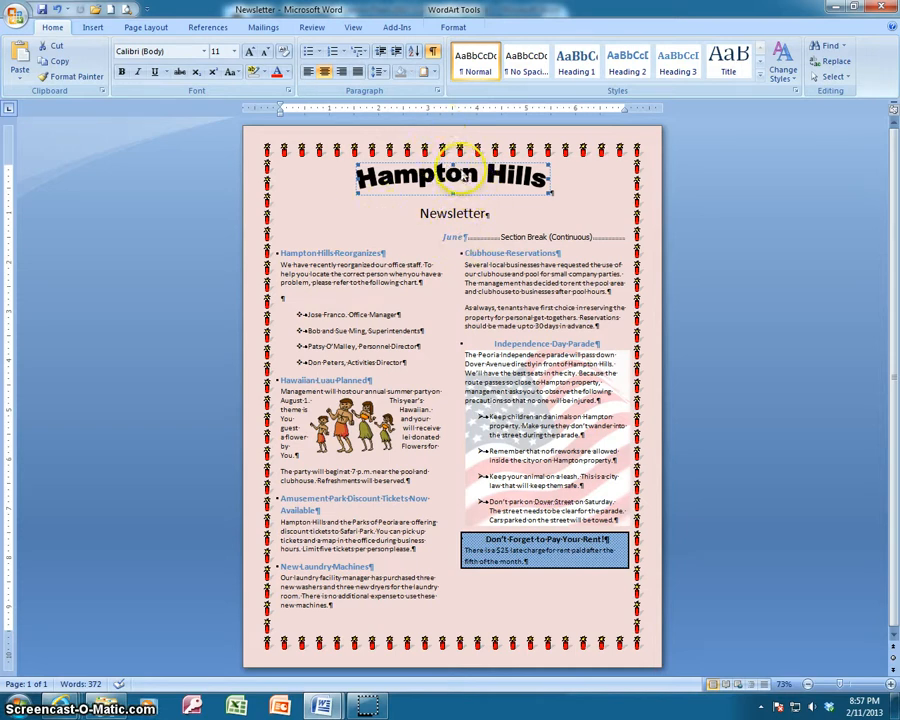
pyautogui.click(453, 28)
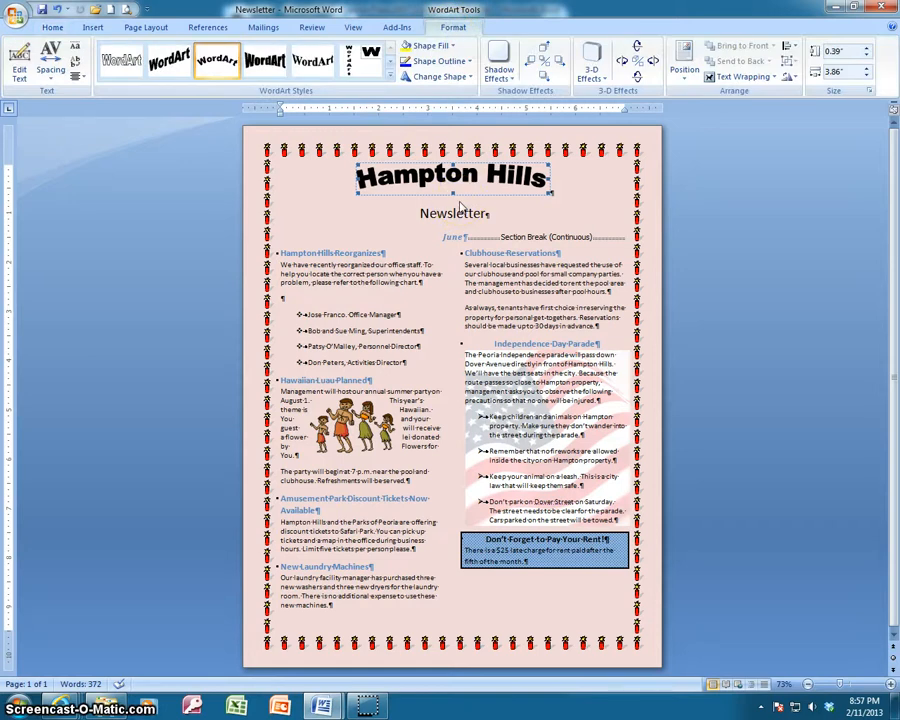
pyautogui.click(390, 77)
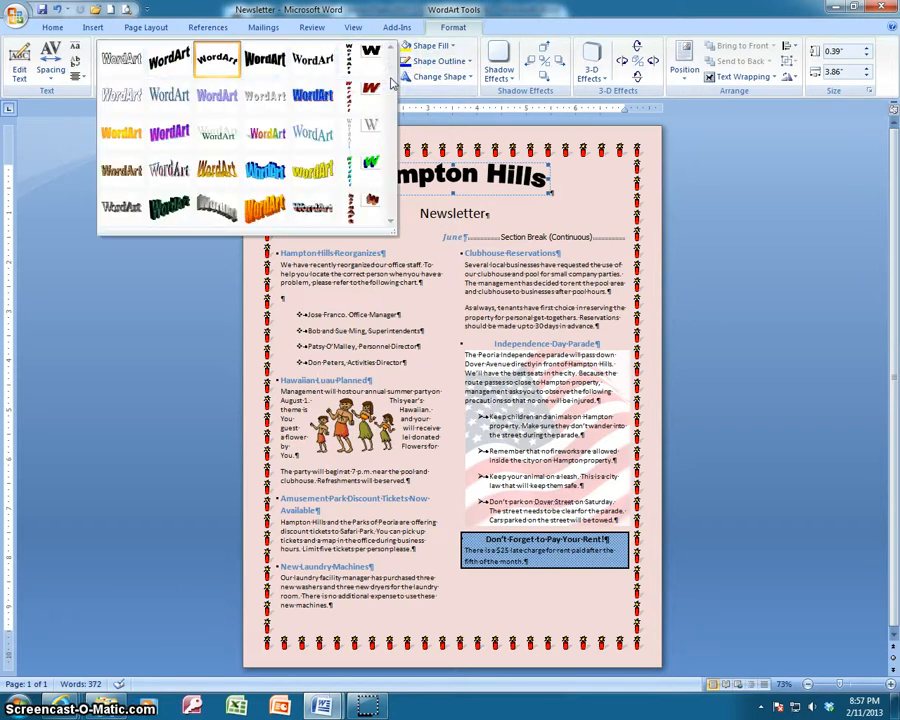
pyautogui.click(440, 77)
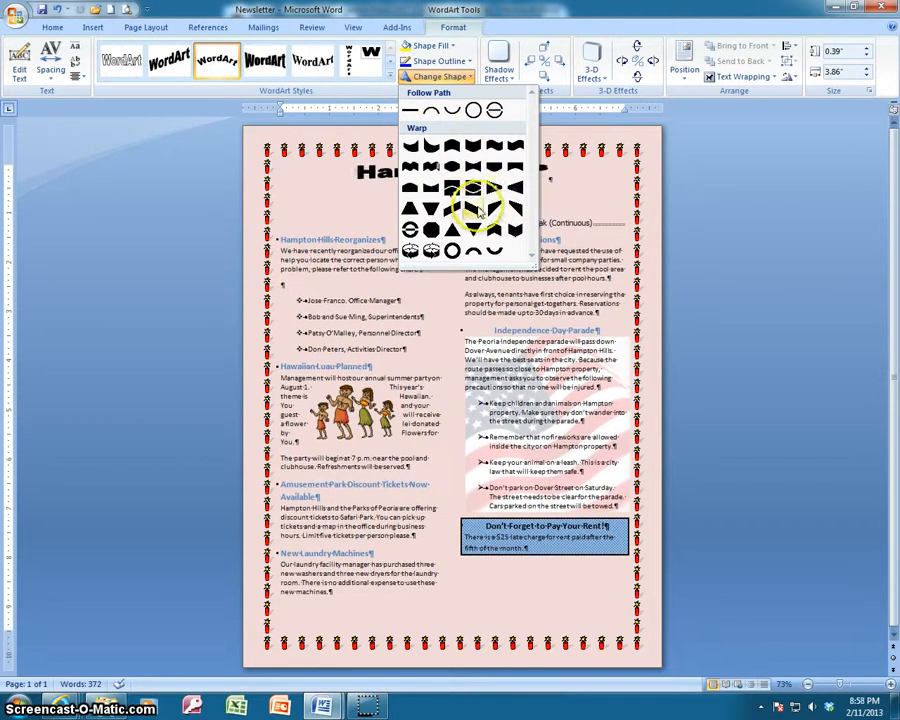
pyautogui.click(409, 192)
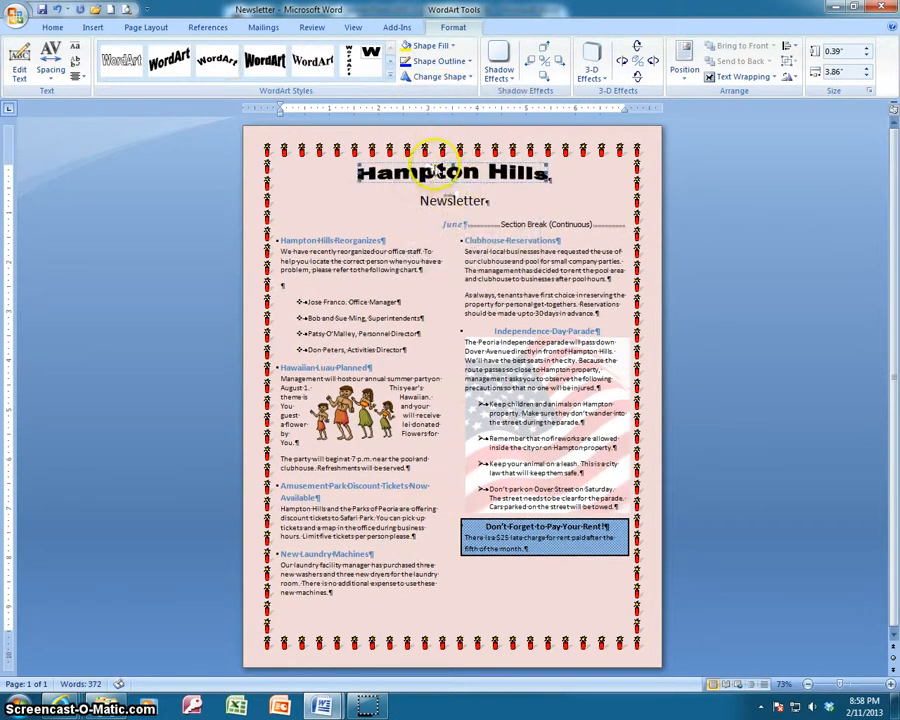
# Apply the first perspective shadow to the Hampton Hills WordArt and keep it without a 3-D effect.
pyautogui.click(467, 61)
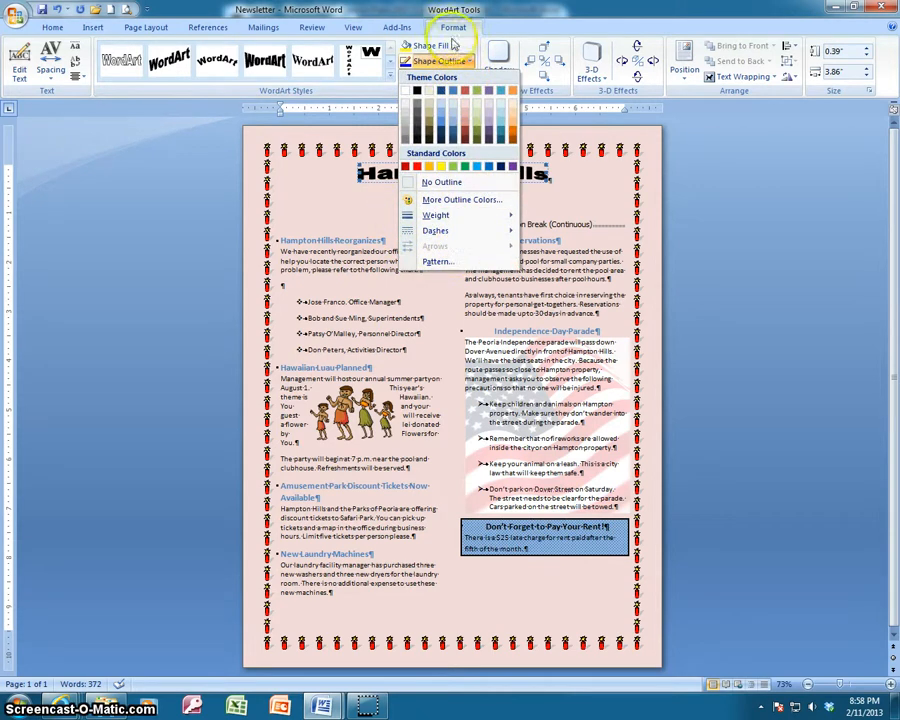
pyautogui.click(728, 209)
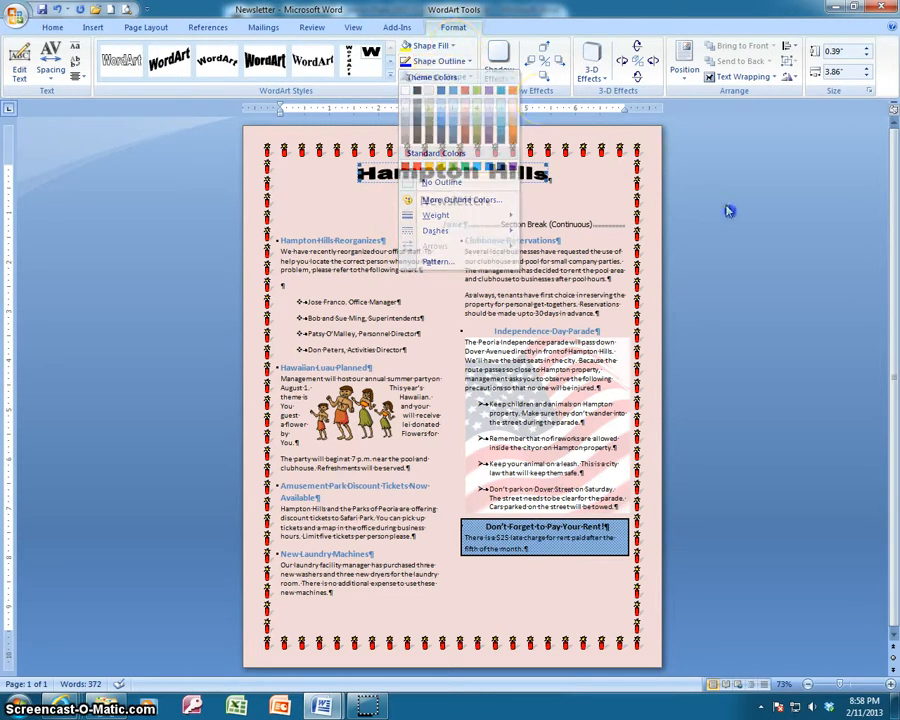
pyautogui.click(510, 78)
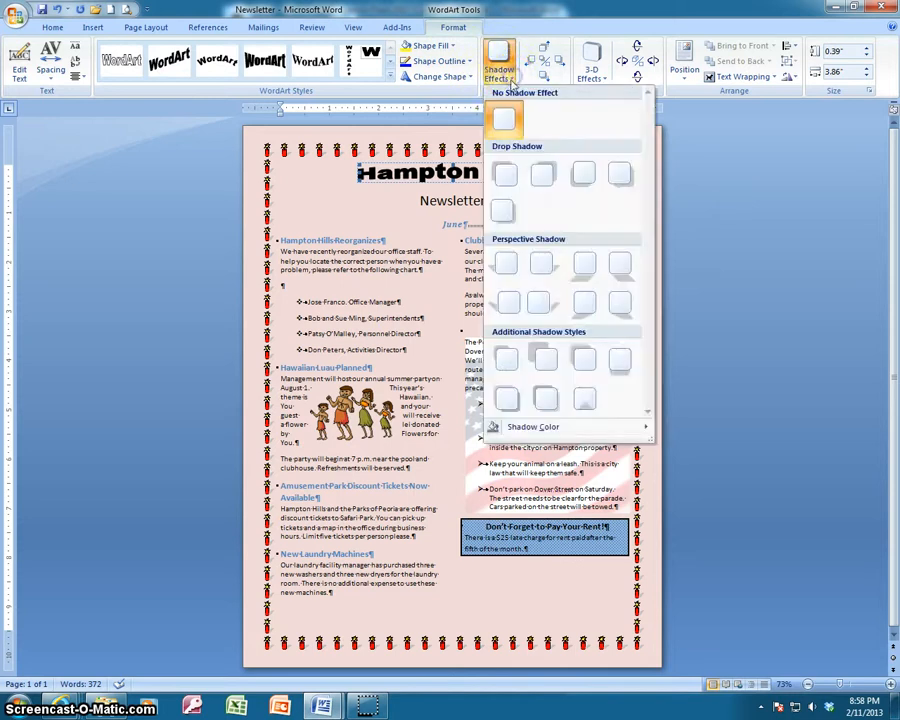
pyautogui.click(510, 268)
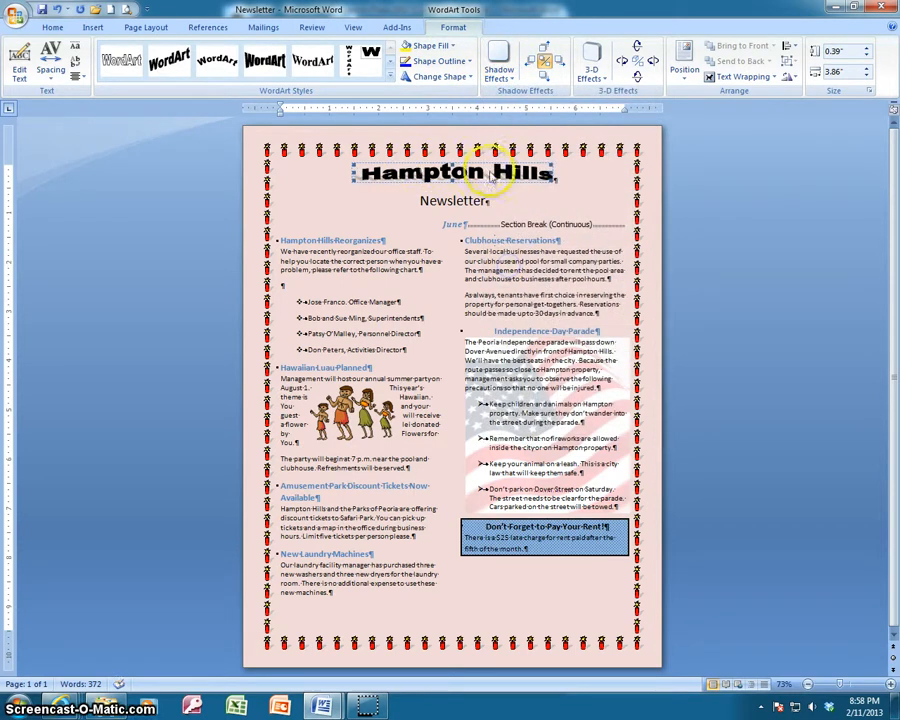
pyautogui.click(592, 66)
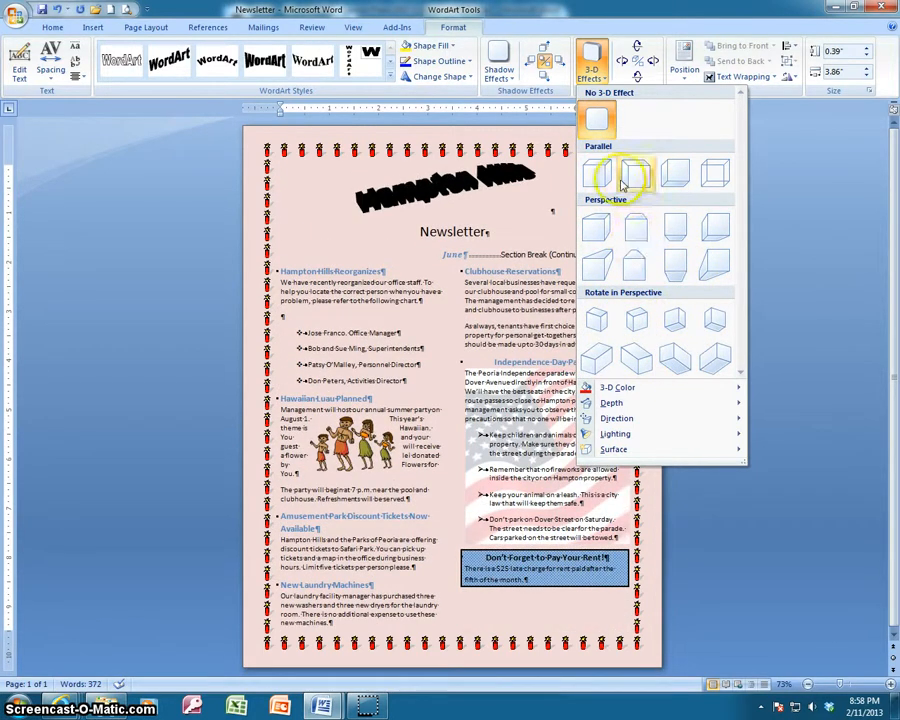
pyautogui.click(592, 120)
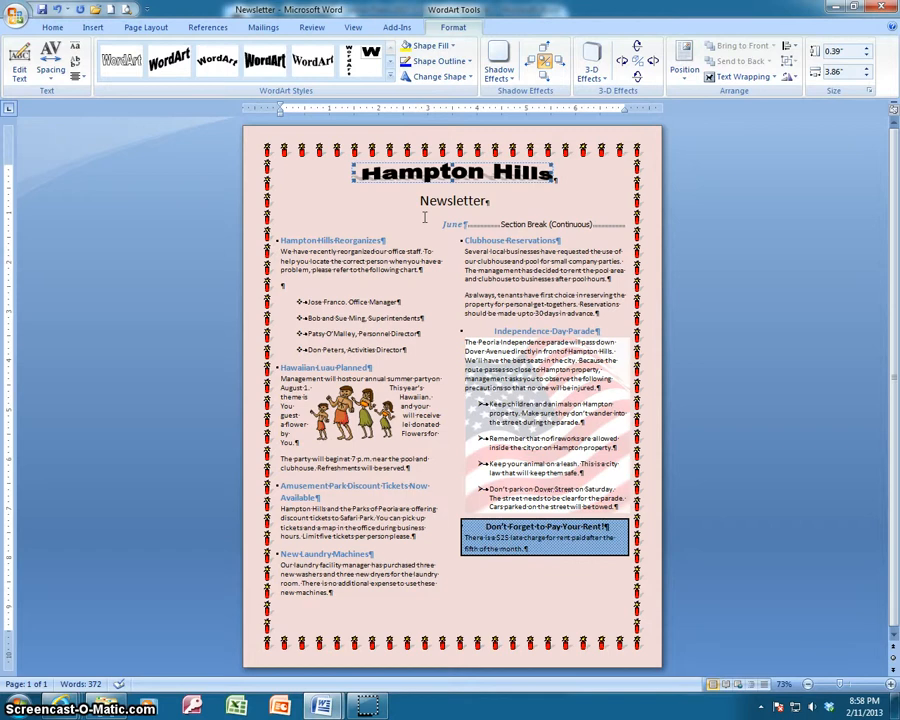
pyautogui.click(49, 80)
pyautogui.click(50, 82)
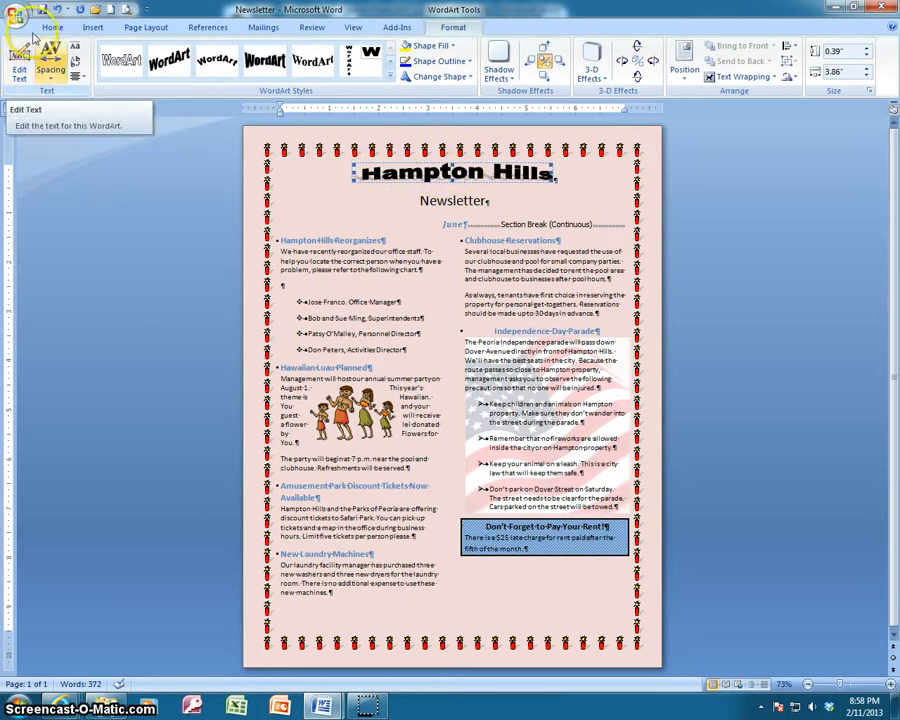
# Create a new blank document and set its page orientation to landscape.
pyautogui.click(110, 9)
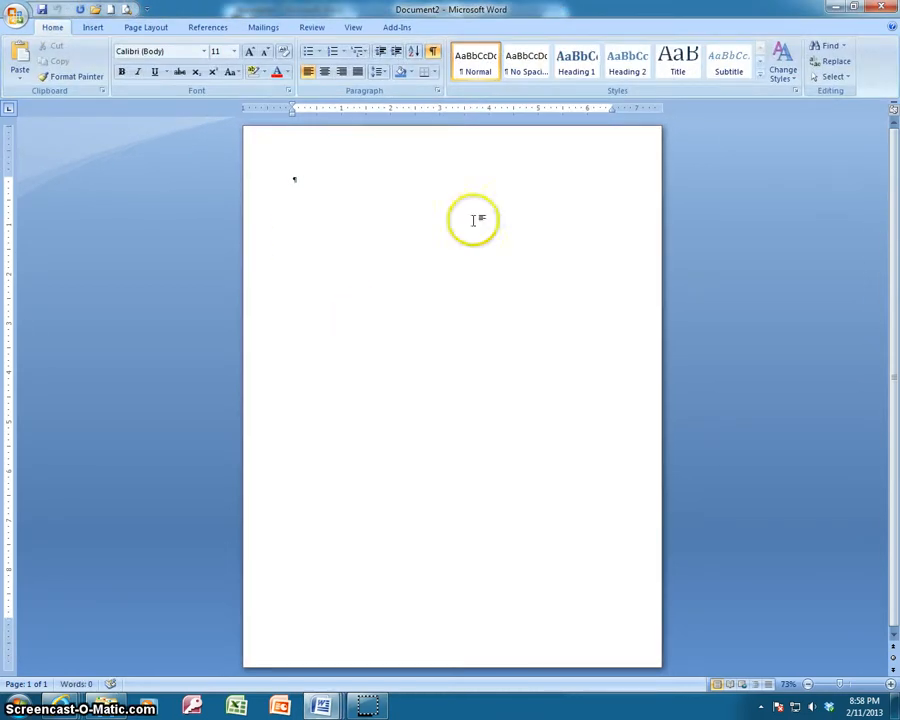
pyautogui.click(355, 28)
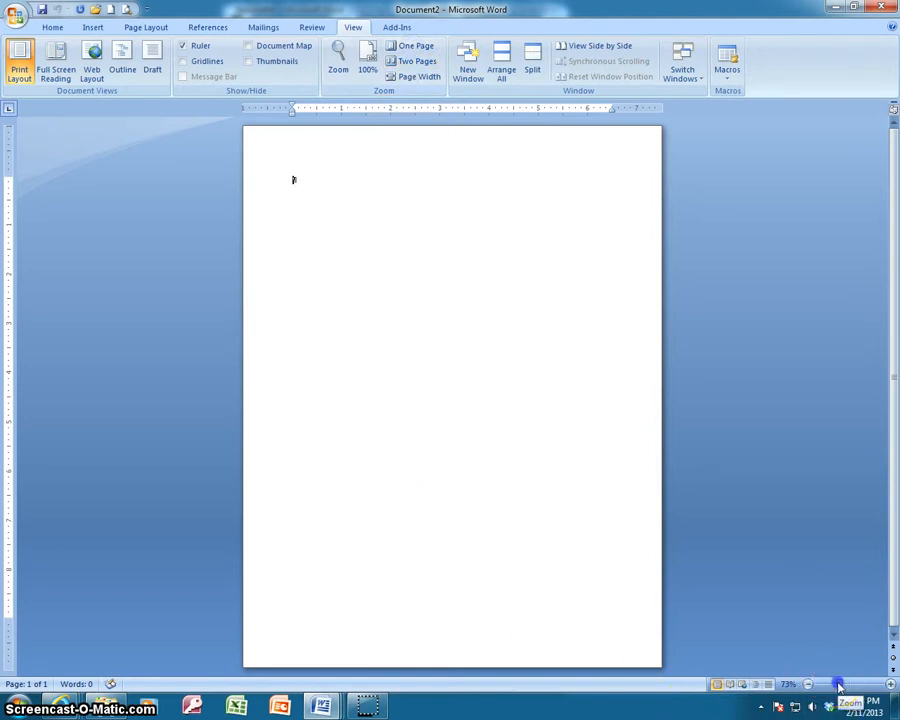
pyautogui.moveTo(838, 686); pyautogui.dragTo(845, 686)
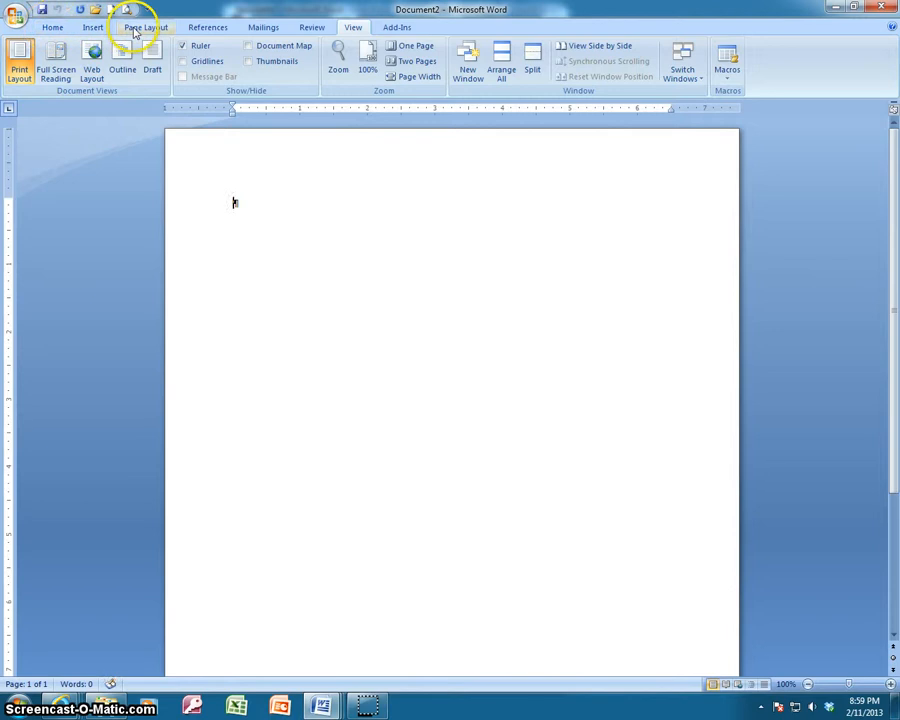
pyautogui.click(145, 27)
pyautogui.click(147, 62)
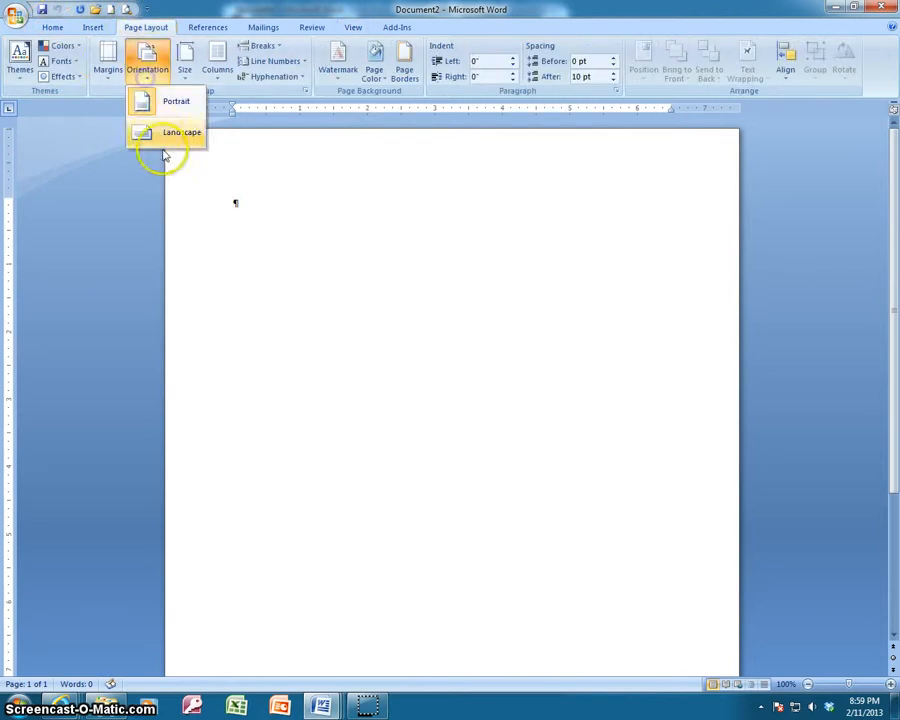
pyautogui.click(165, 132)
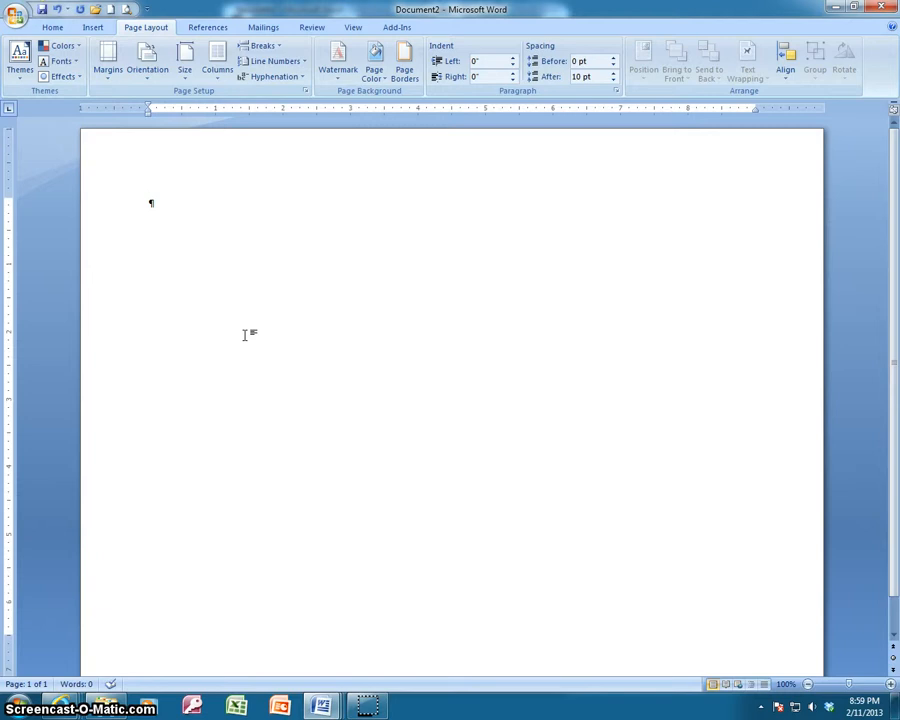
# Draw an oval about 1.71" wide and 0.83" tall just below the document's first paragraph.
pyautogui.click(52, 27)
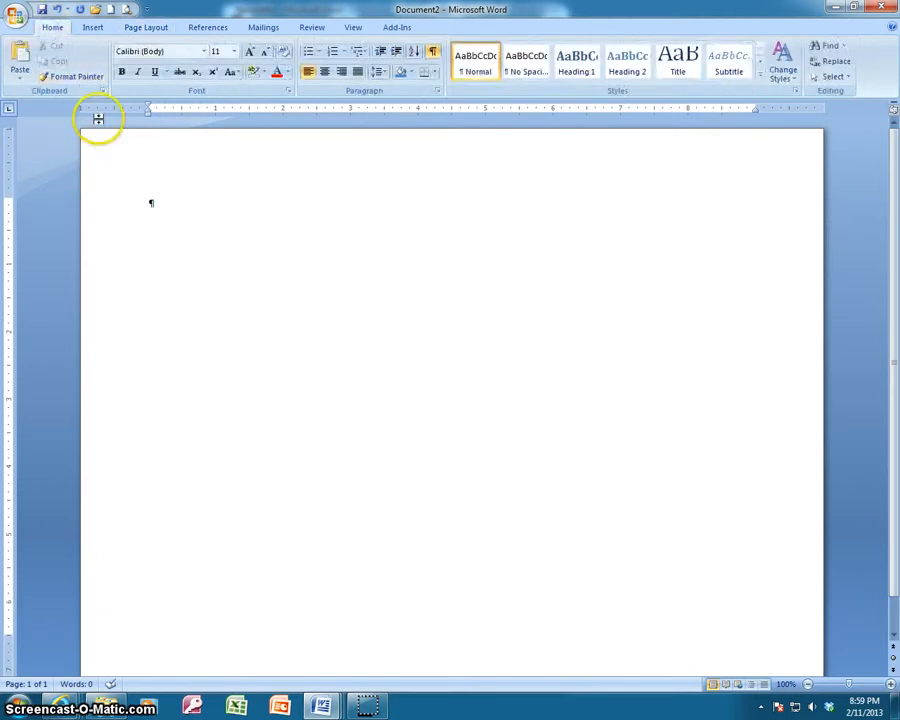
pyautogui.click(92, 26)
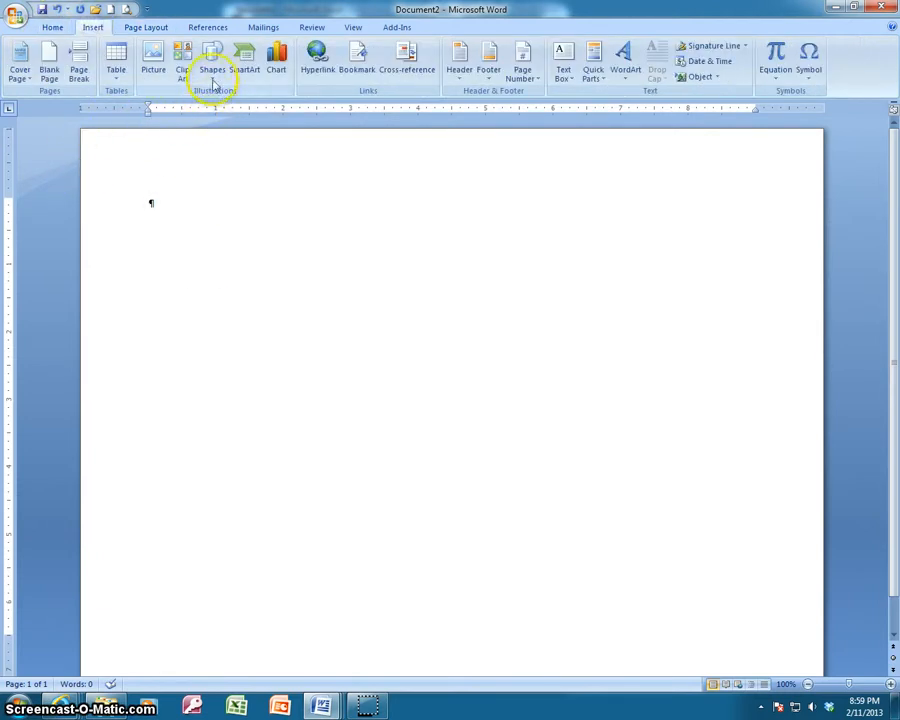
pyautogui.click(212, 80)
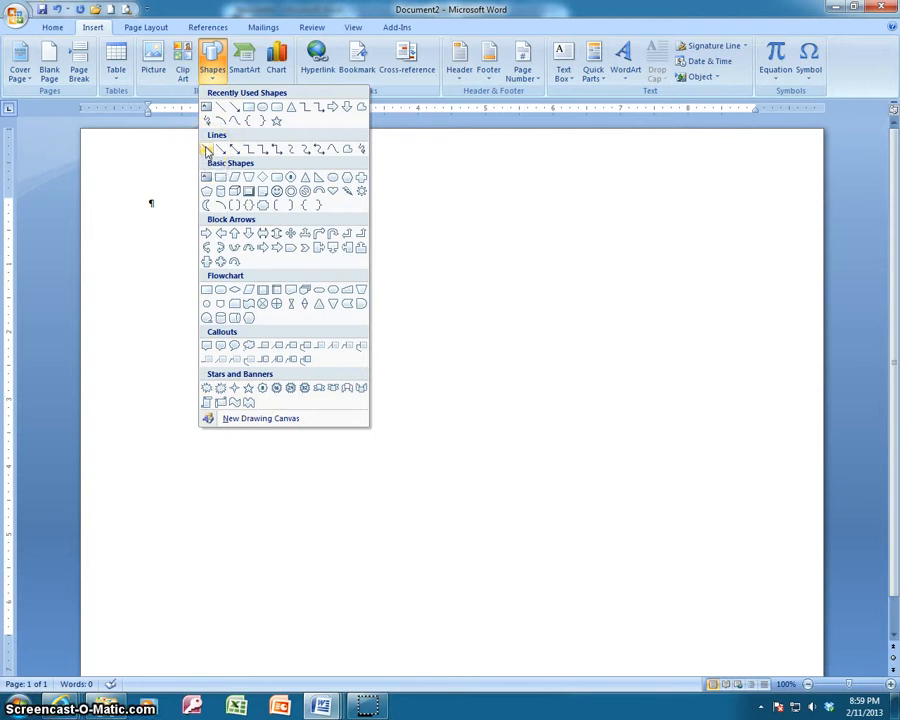
pyautogui.click(262, 108)
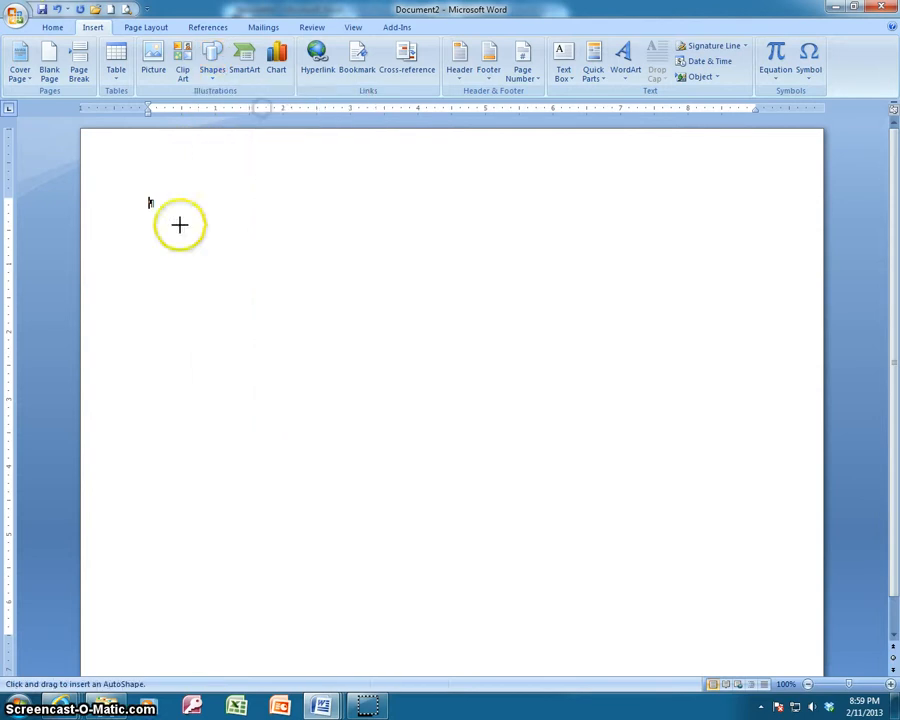
pyautogui.moveTo(184, 215); pyautogui.dragTo(299, 272)
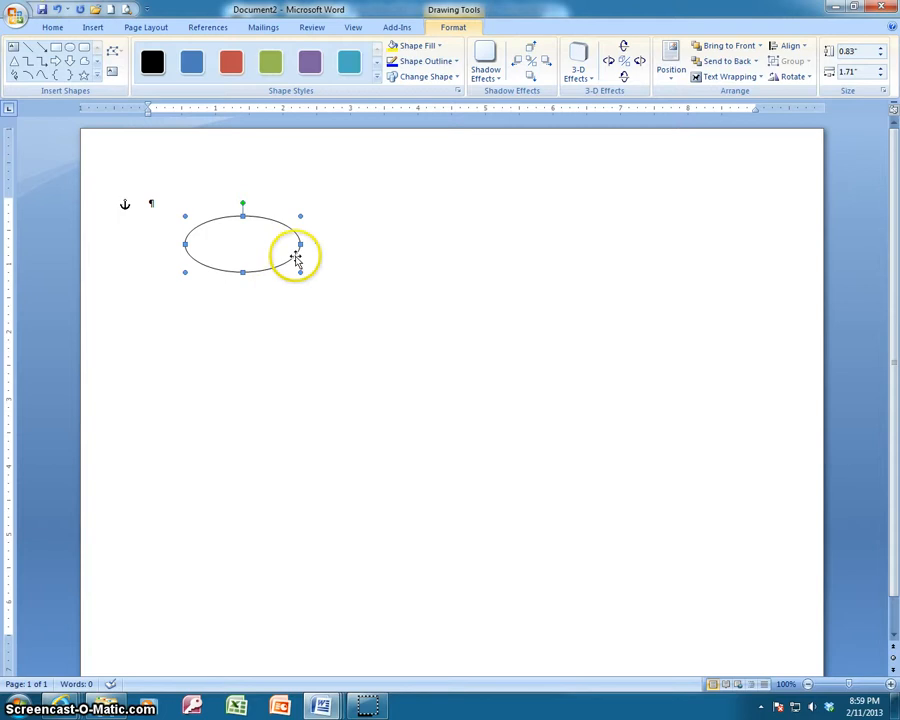
pyautogui.click(457, 78)
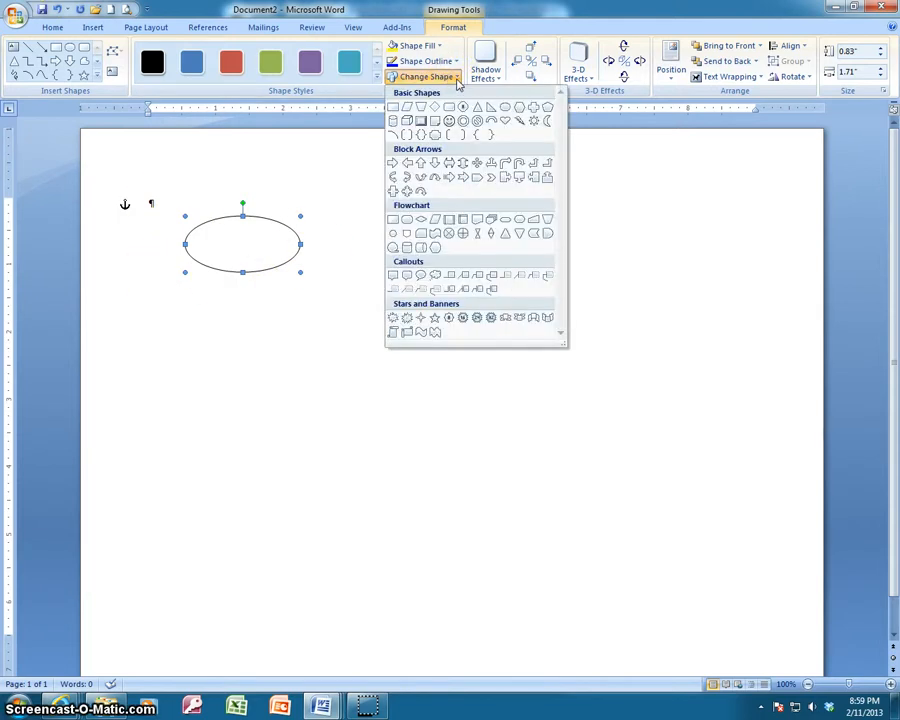
pyautogui.click(457, 79)
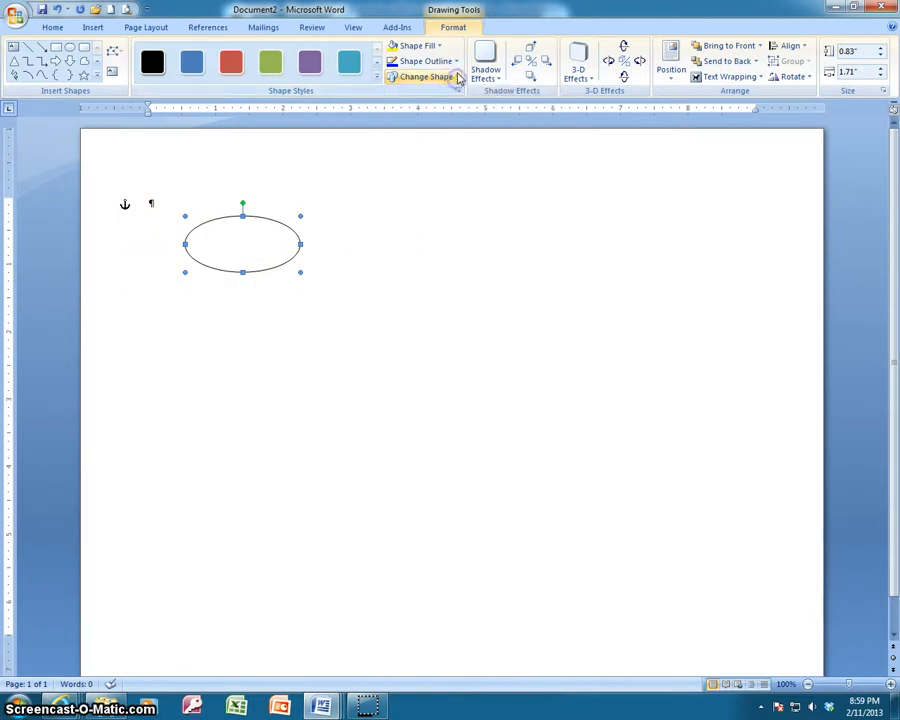
# Give the oval a Light Blue outline with a weight of 4½ pt.
pyautogui.click(457, 62)
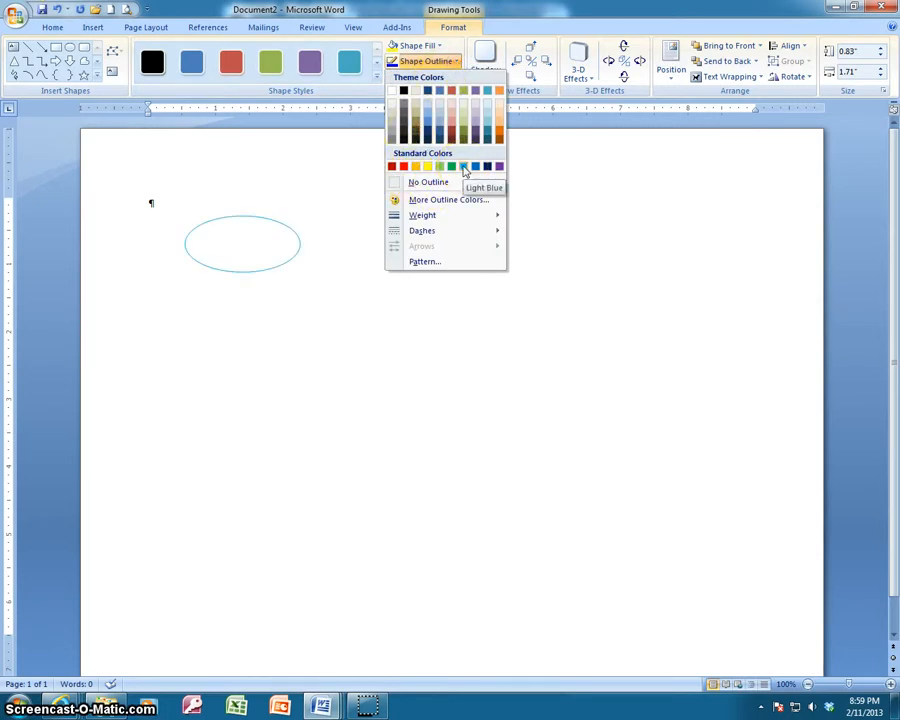
pyautogui.click(464, 172)
pyautogui.click(446, 61)
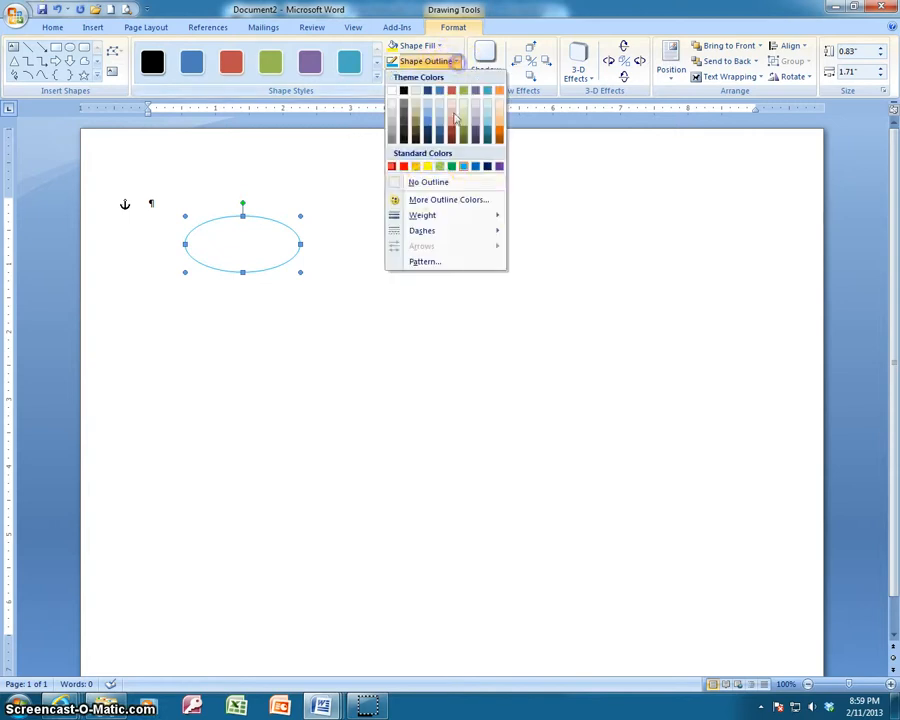
pyautogui.moveTo(458, 219)
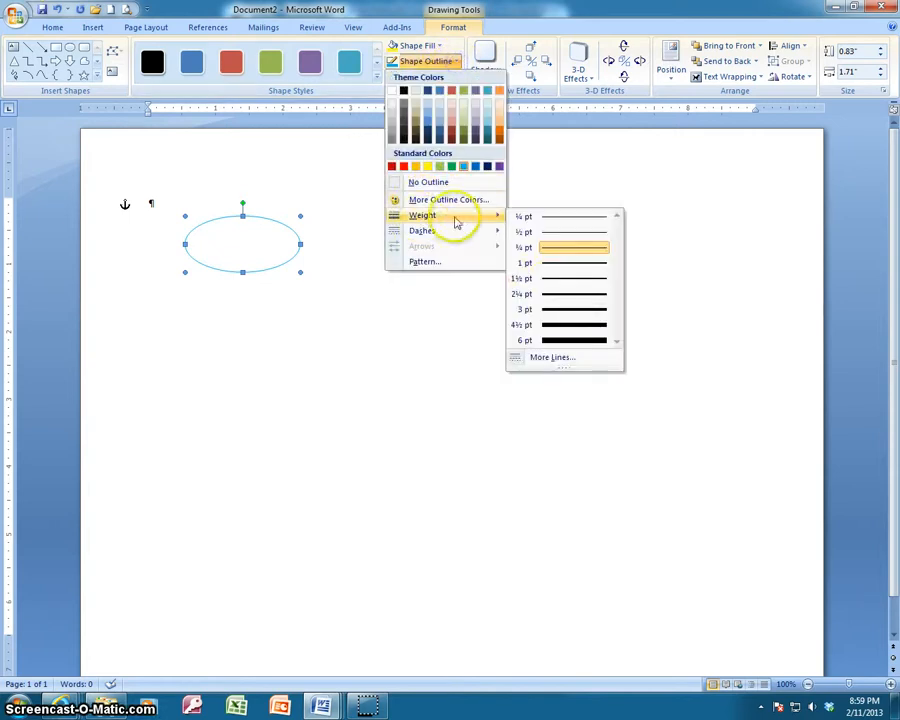
pyautogui.click(552, 322)
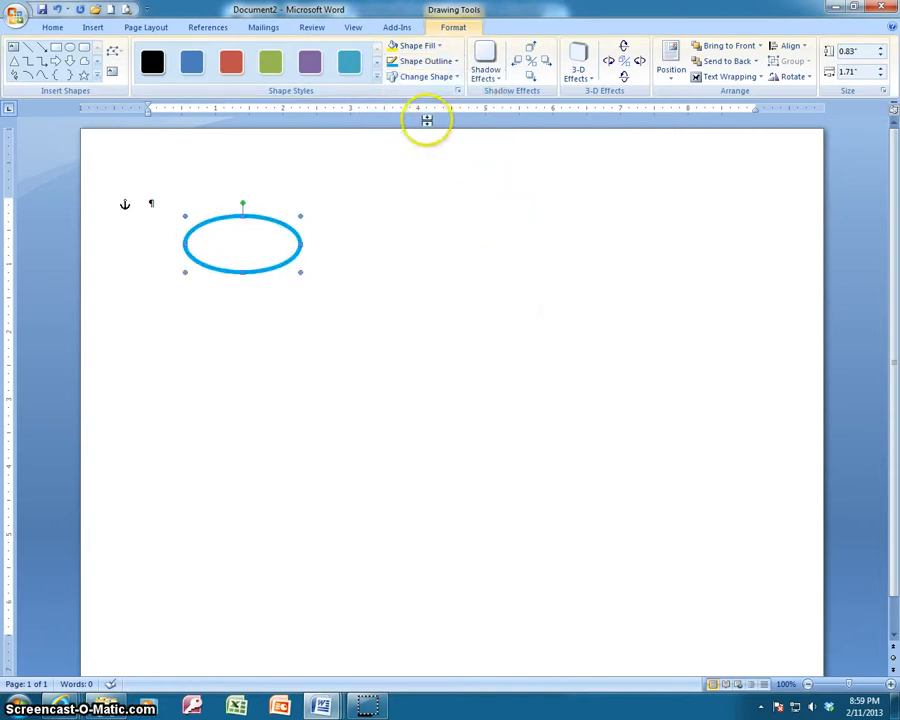
# Fill the oval with the theme color Tan, Background 2.
pyautogui.click(440, 46)
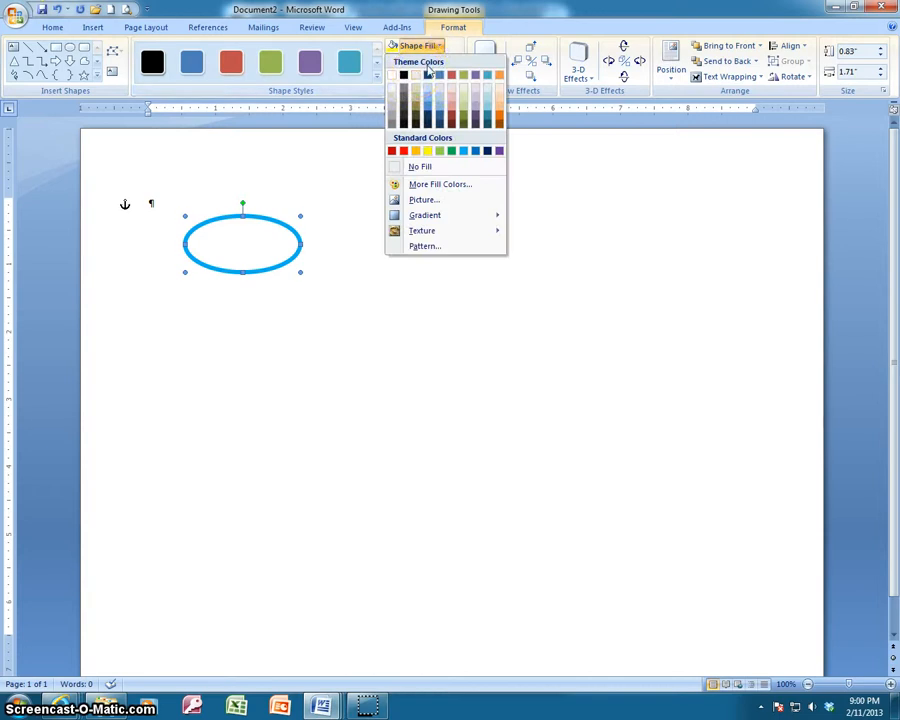
pyautogui.click(415, 76)
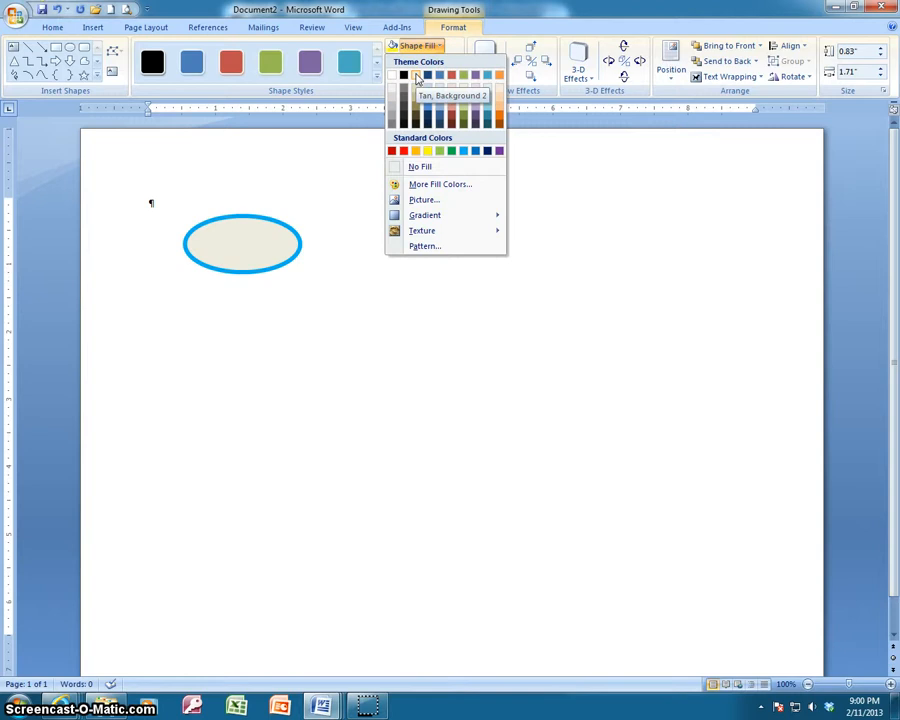
pyautogui.click(415, 78)
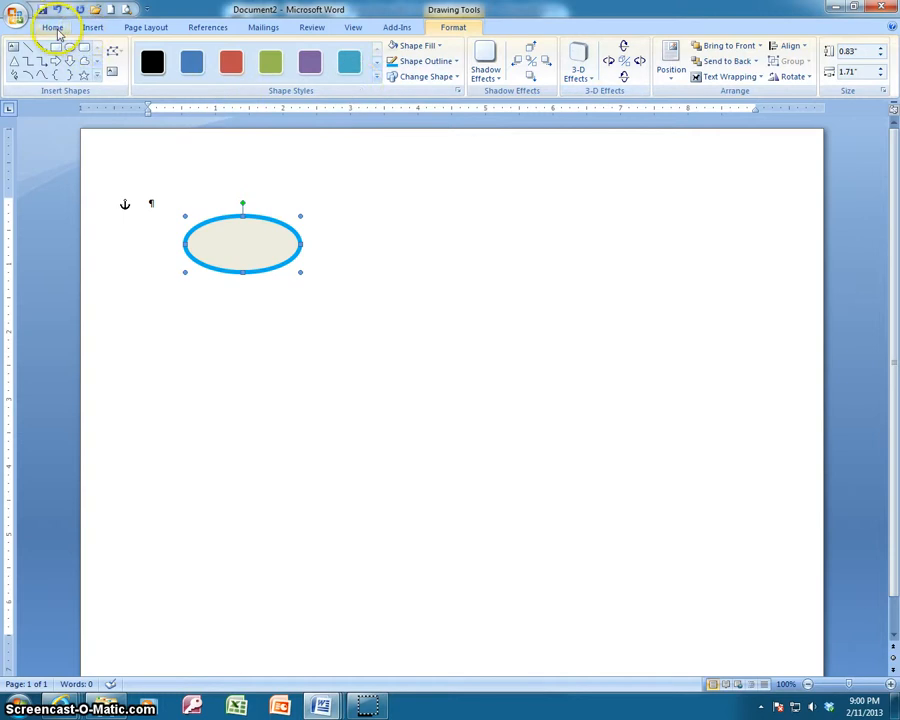
pyautogui.click(92, 28)
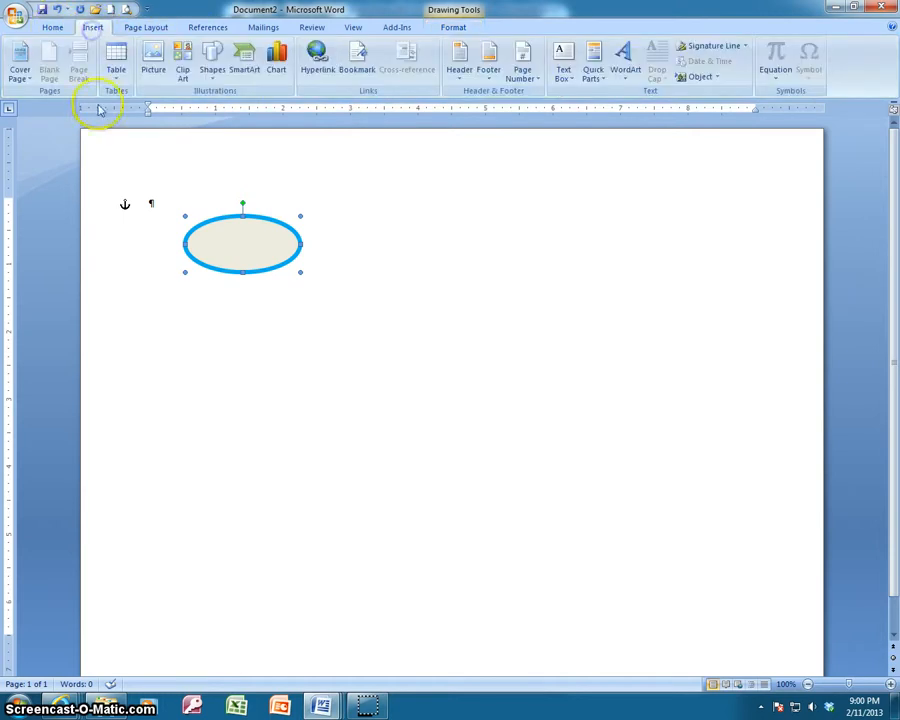
pyautogui.click(213, 70)
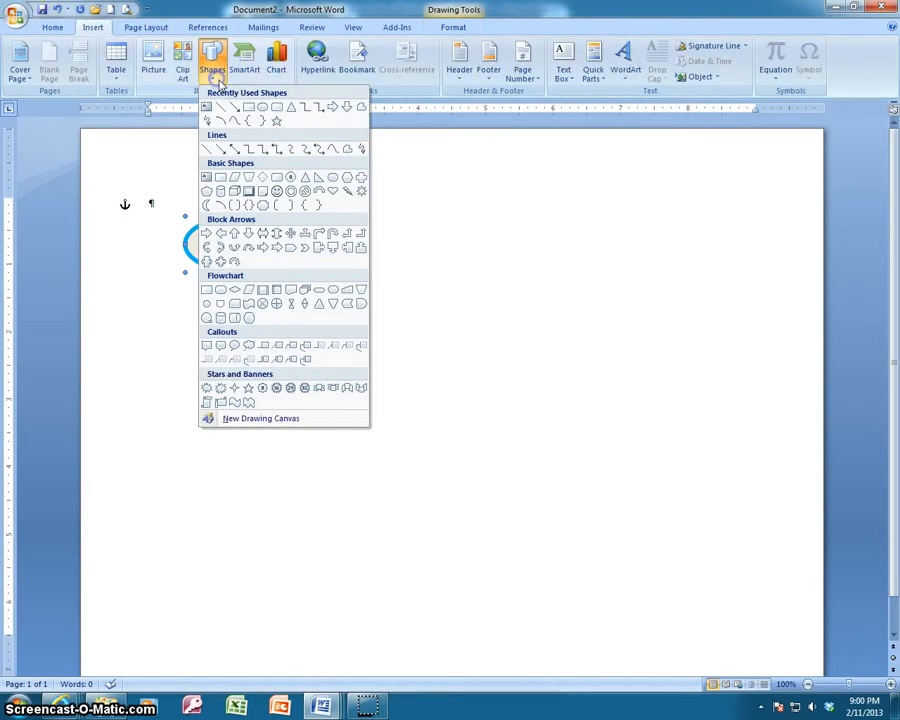
pyautogui.click(205, 149)
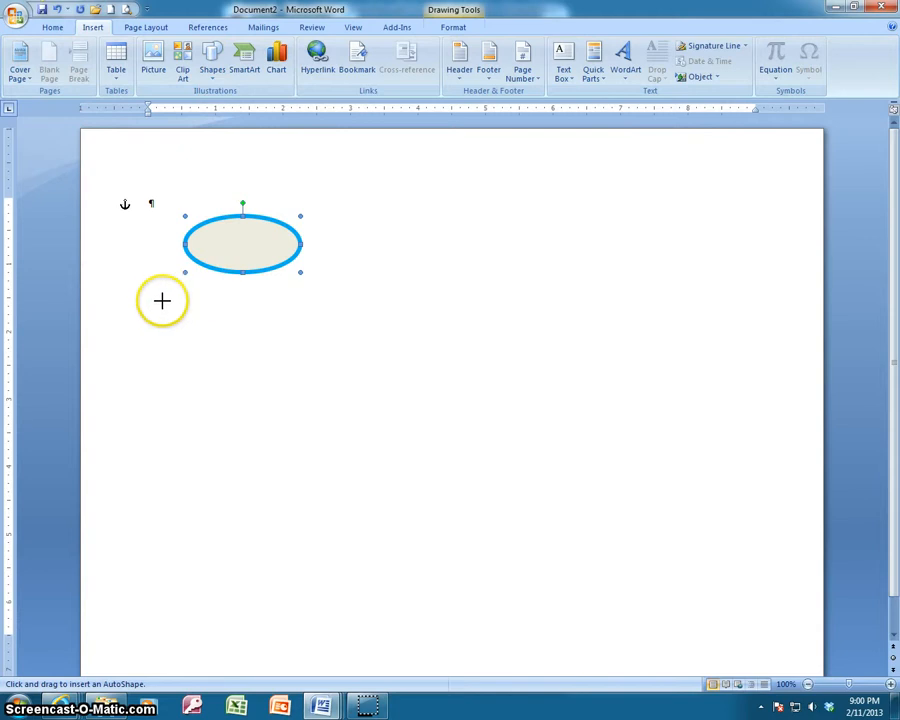
pyautogui.click(155, 215)
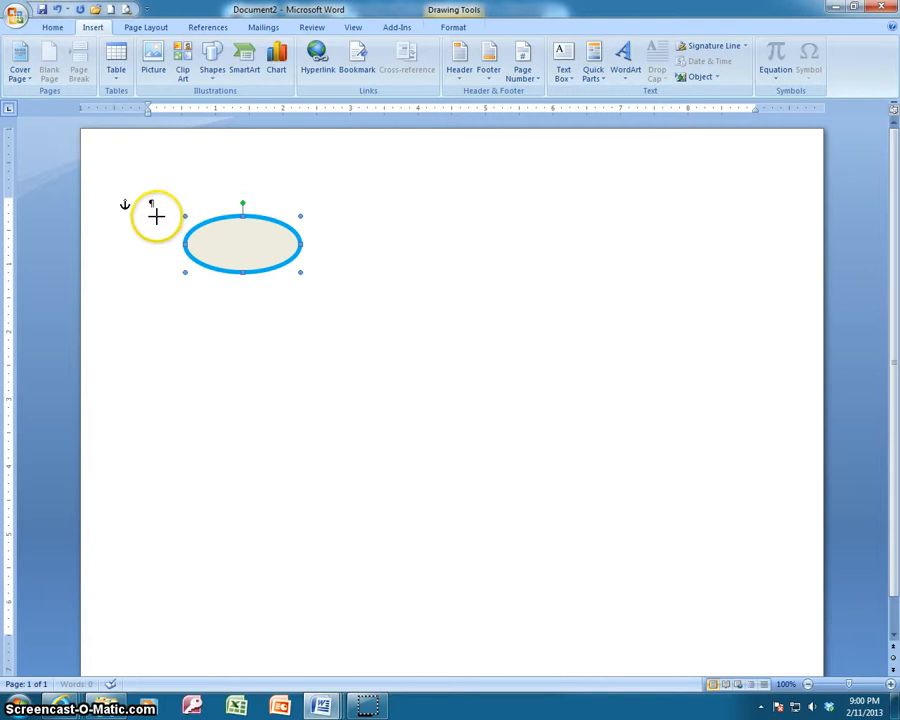
pyautogui.click(155, 215)
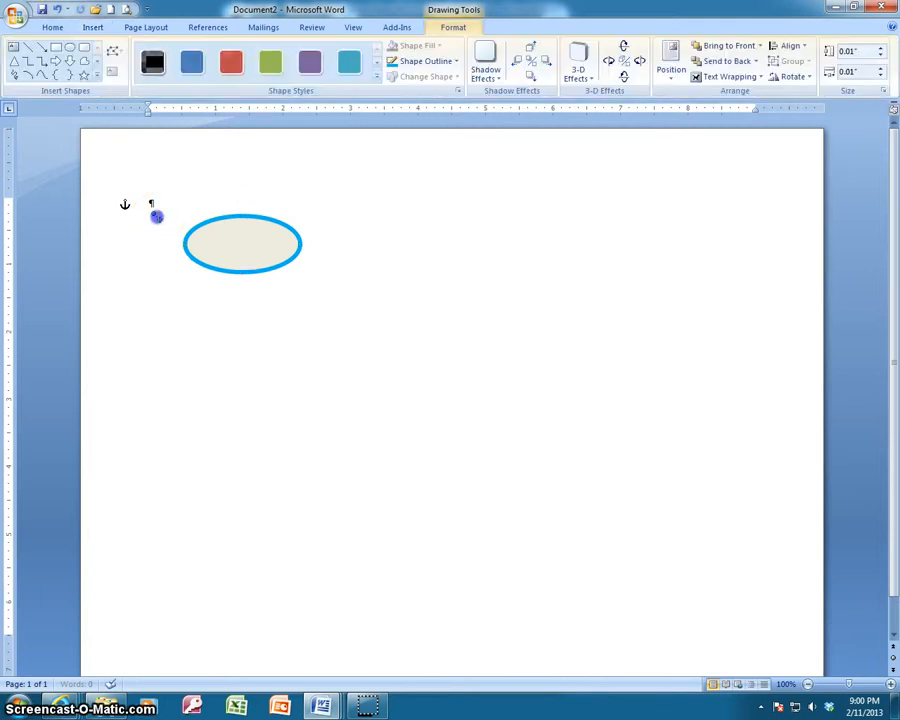
pyautogui.click(161, 225)
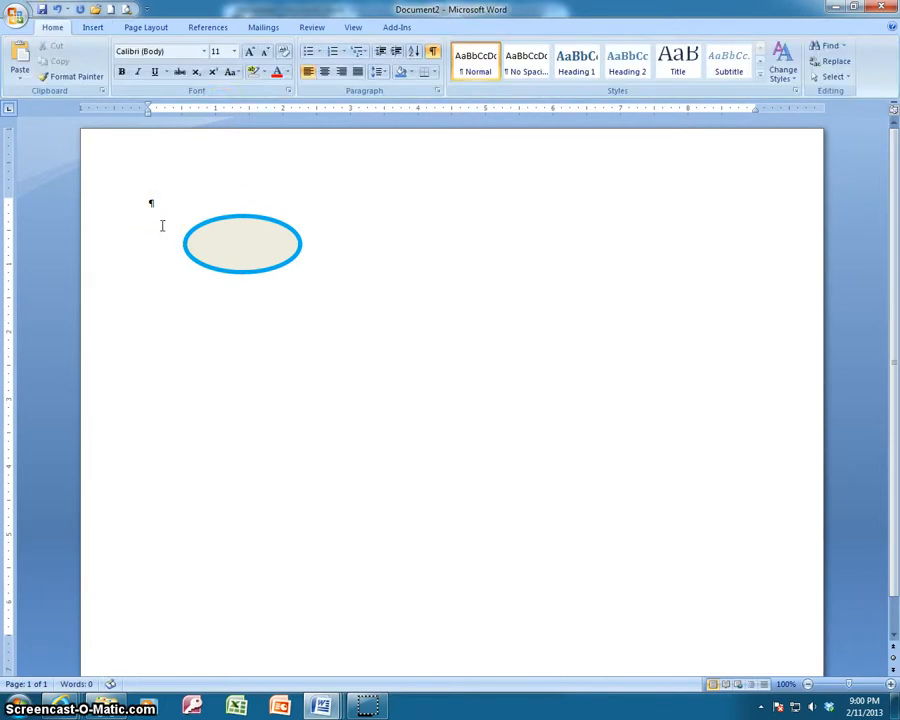
# Draw a straight vertical line about 6.49" long down the page, starting just below the paragraph mark beside the oval.
pyautogui.click(93, 28)
pyautogui.click(212, 72)
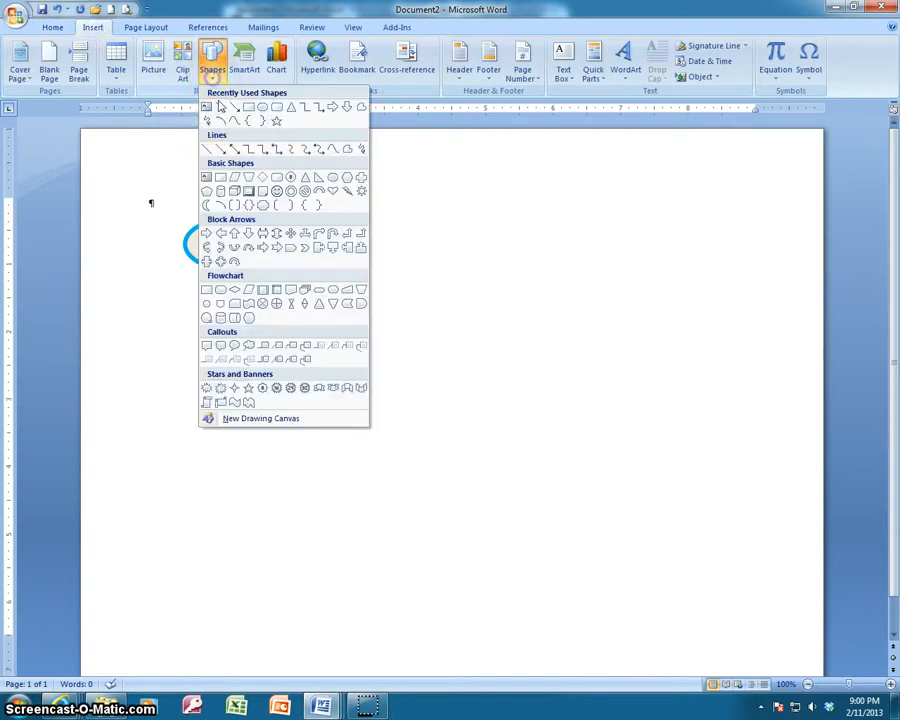
pyautogui.click(225, 108)
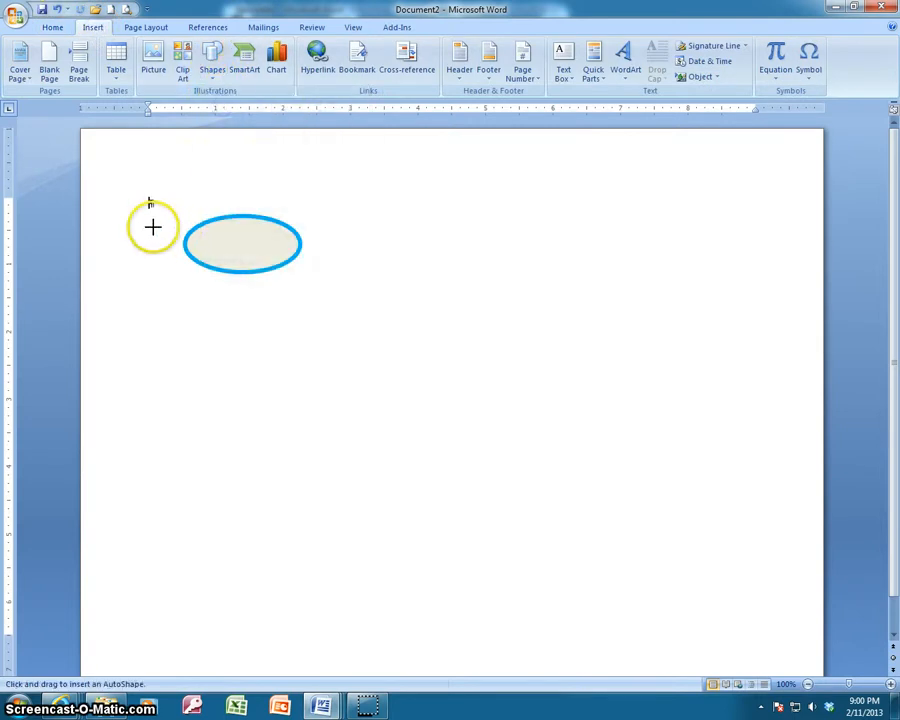
pyautogui.click(151, 213)
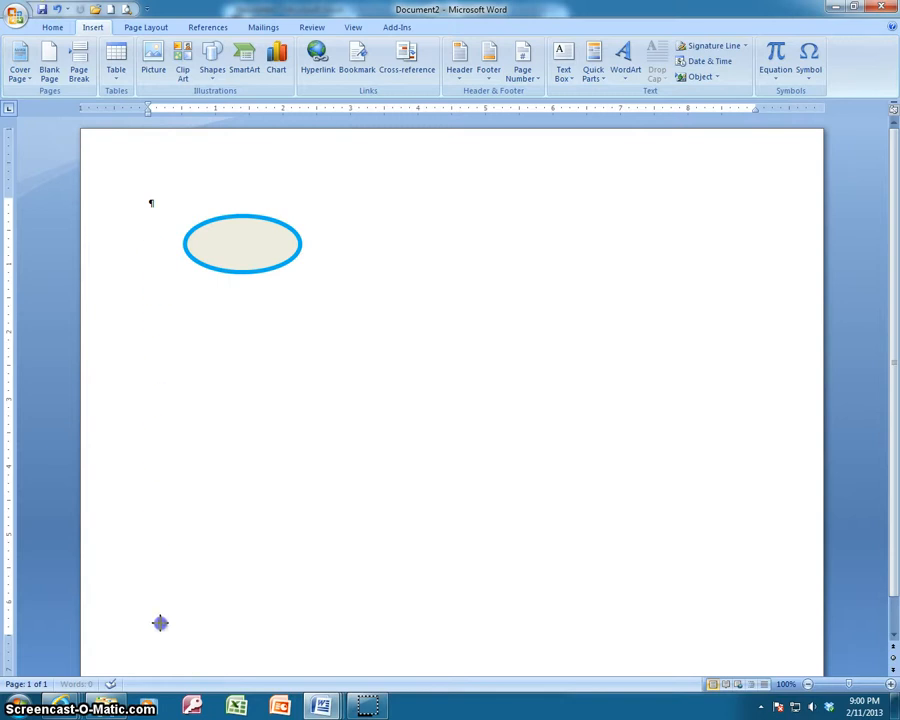
pyautogui.moveTo(160, 622)
pyautogui.mouseDown()
pyautogui.moveTo(164, 666)
pyautogui.moveTo(164, 648)
pyautogui.mouseUp()
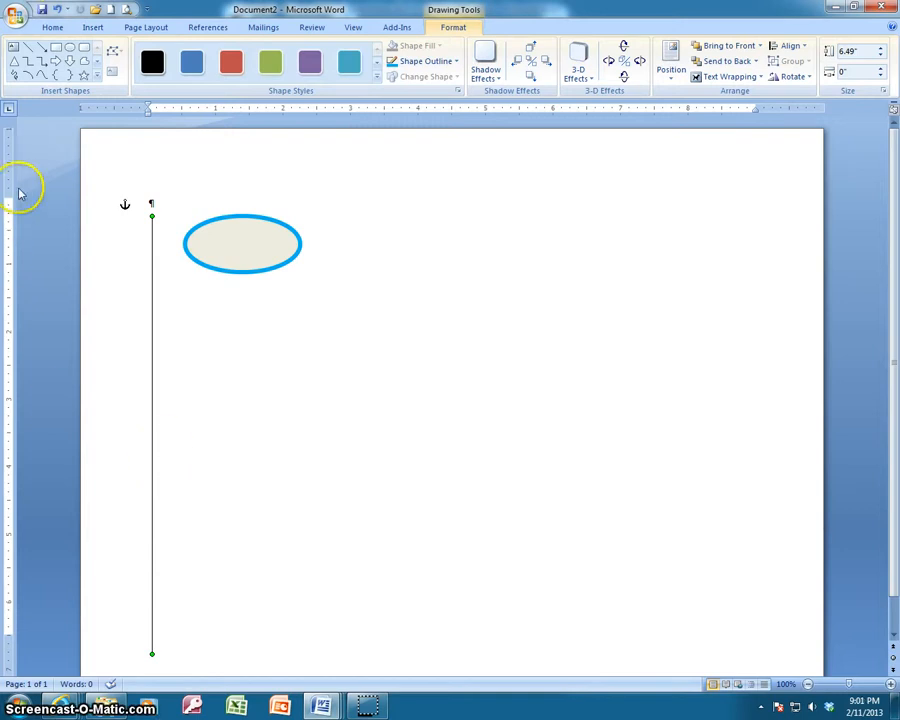
# Duplicate the vertical line and place the copy on the other side of the oval, at about 2.9" on the ruler.
pyautogui.click(53, 26)
pyautogui.click(55, 63)
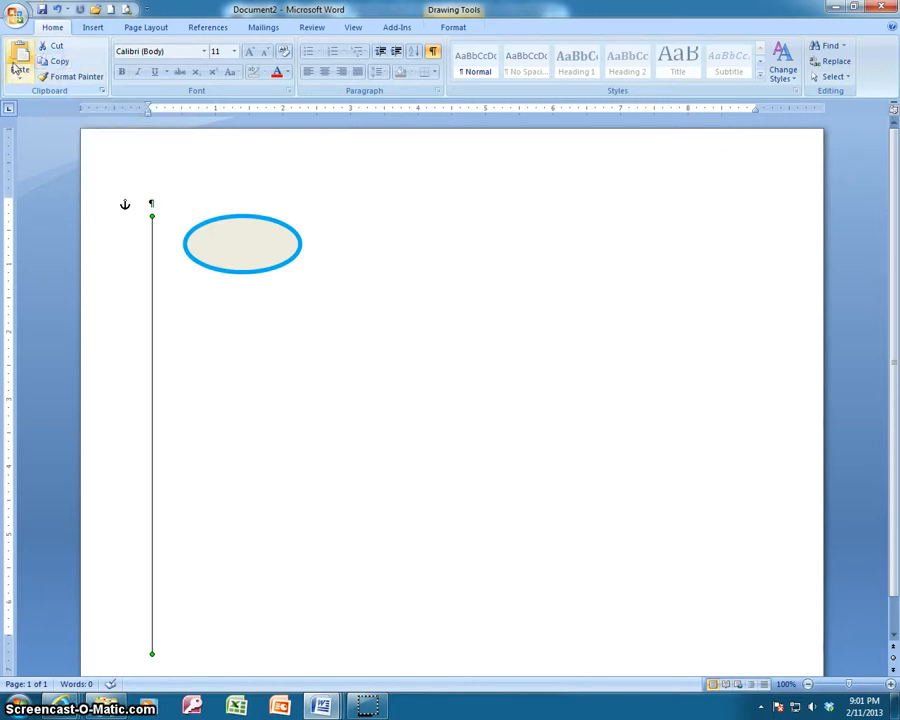
pyautogui.click(16, 58)
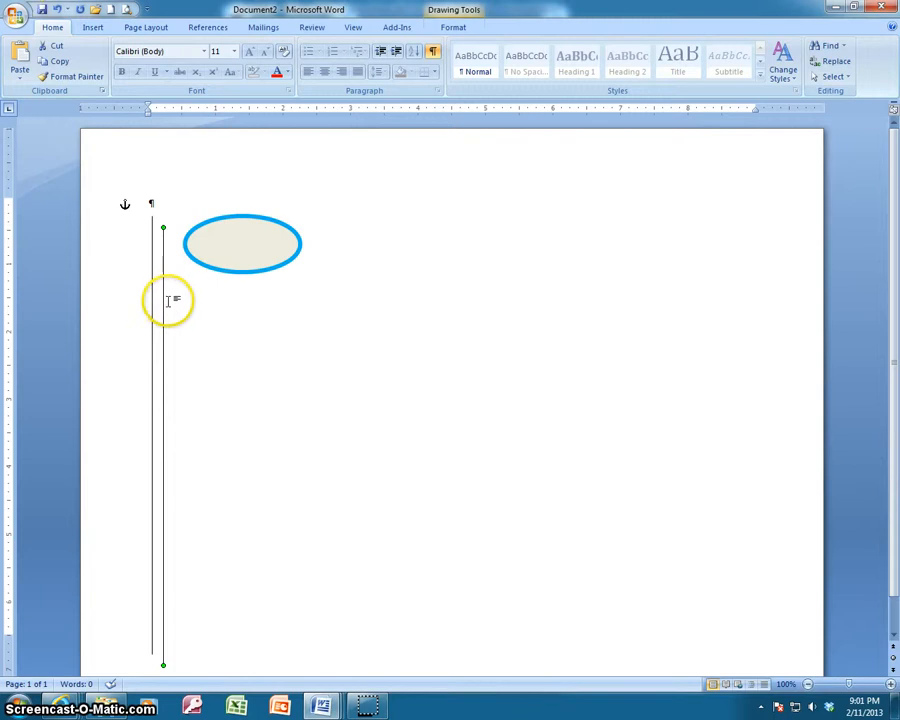
pyautogui.moveTo(163, 303); pyautogui.dragTo(342, 276)
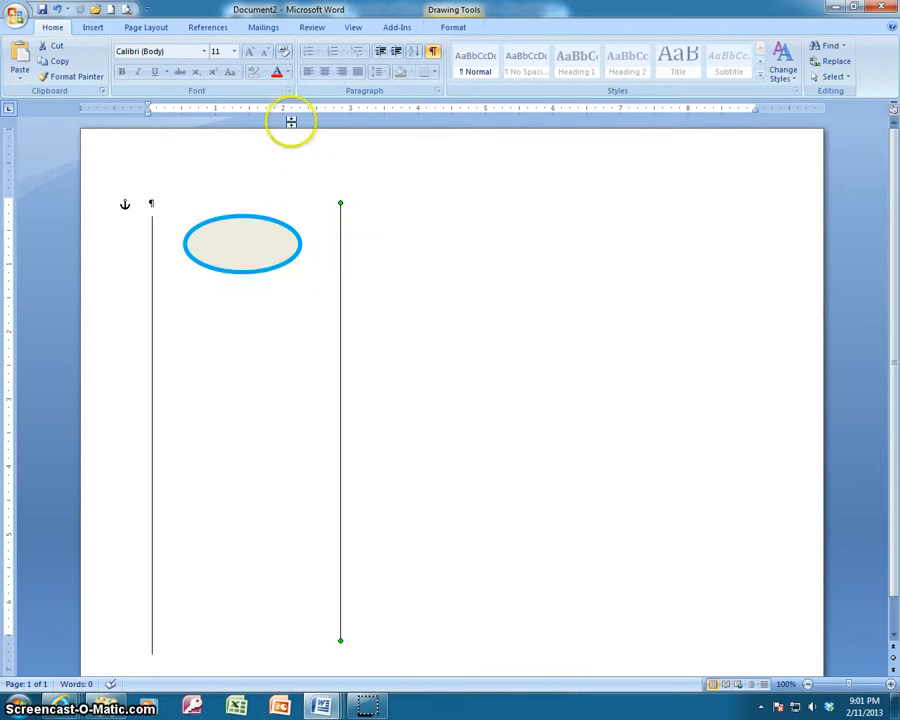
pyautogui.click(455, 27)
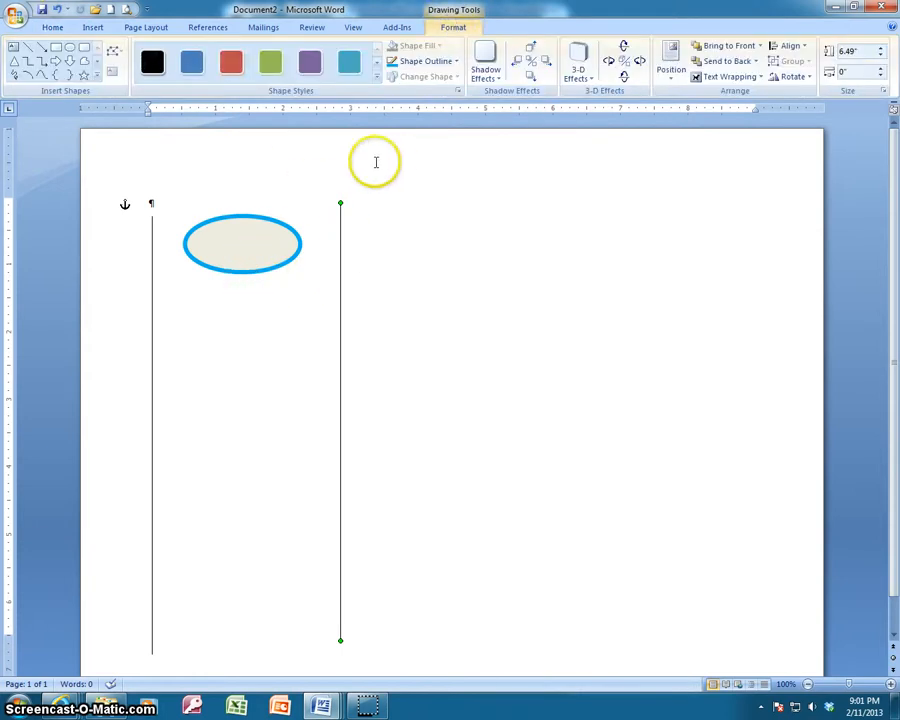
pyautogui.click(450, 61)
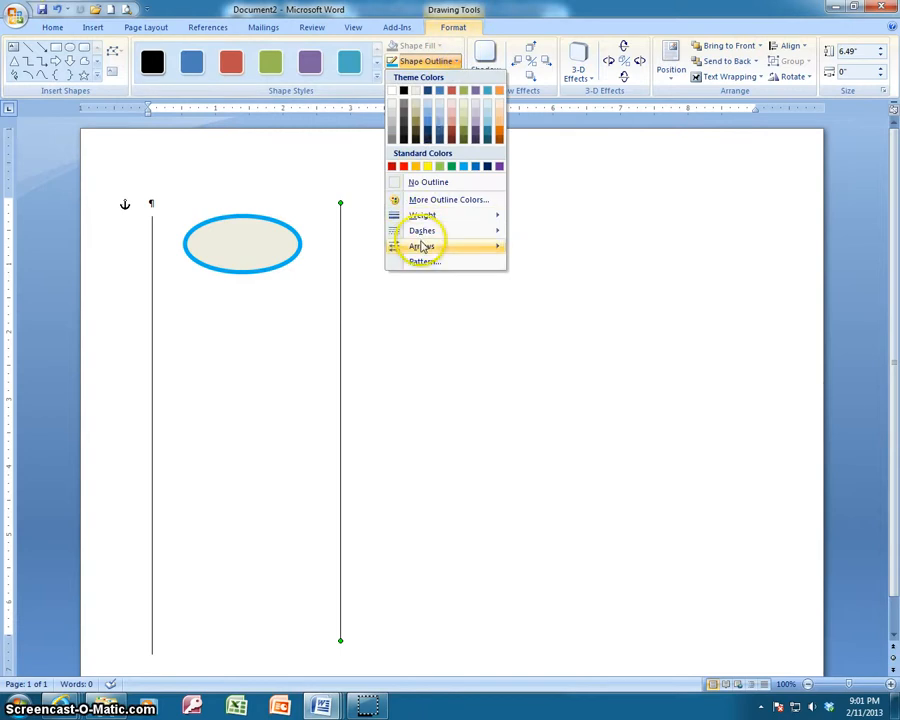
pyautogui.moveTo(423, 220)
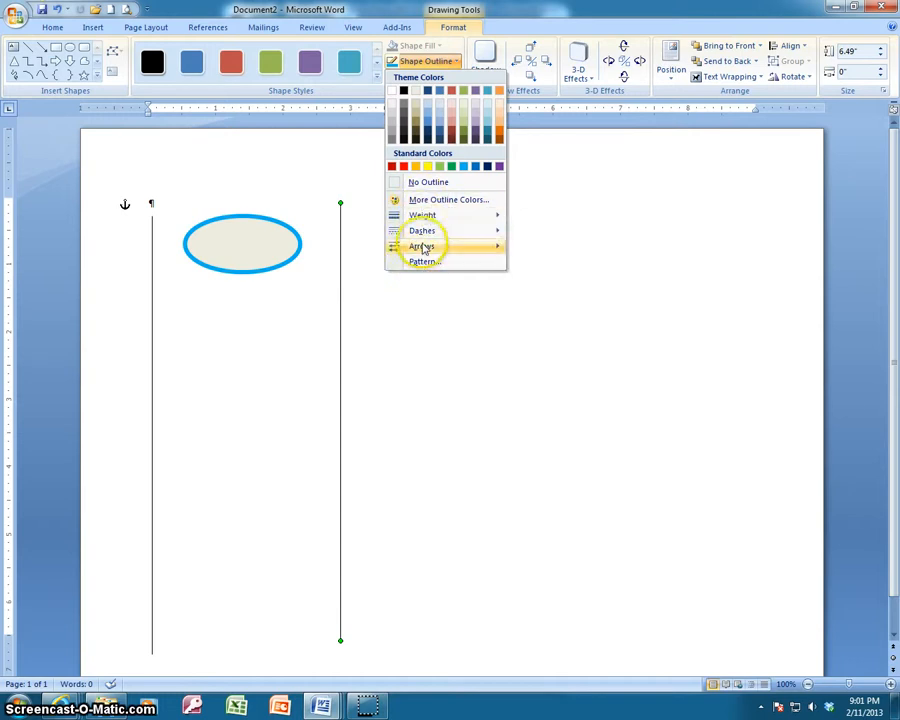
pyautogui.click(456, 70)
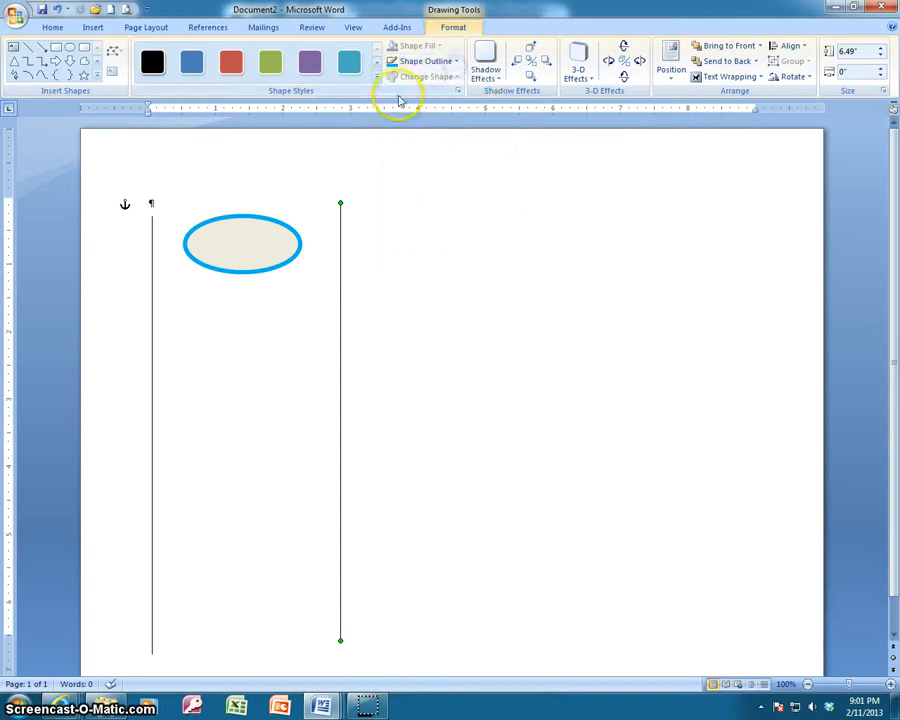
# Move the oval out from between the two vertical lines to about 4" to 5.7" on the ruler, near the page top.
pyautogui.click(265, 223)
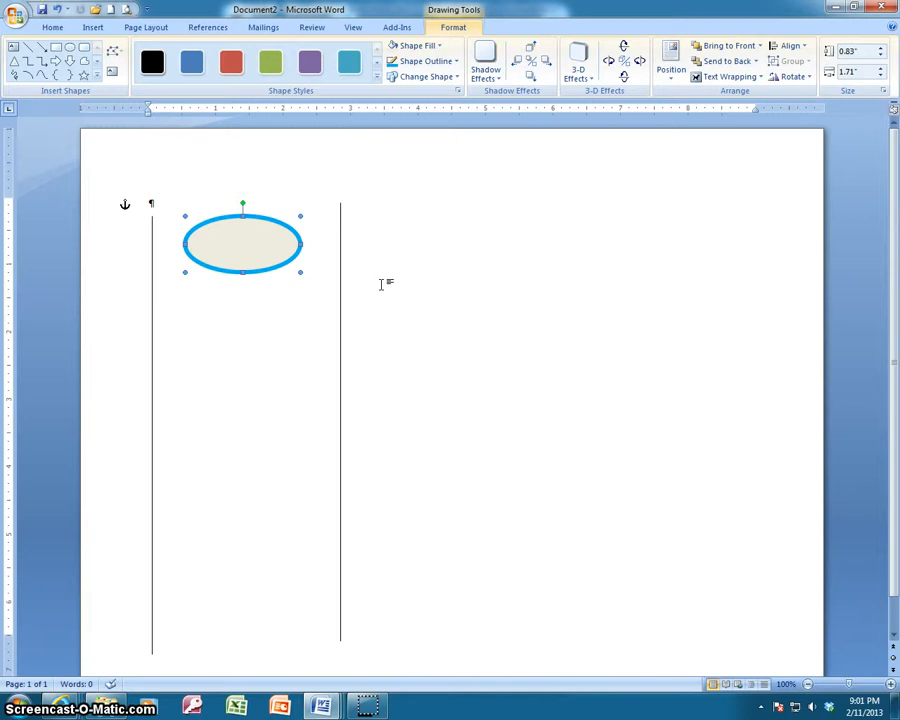
pyautogui.click(377, 77)
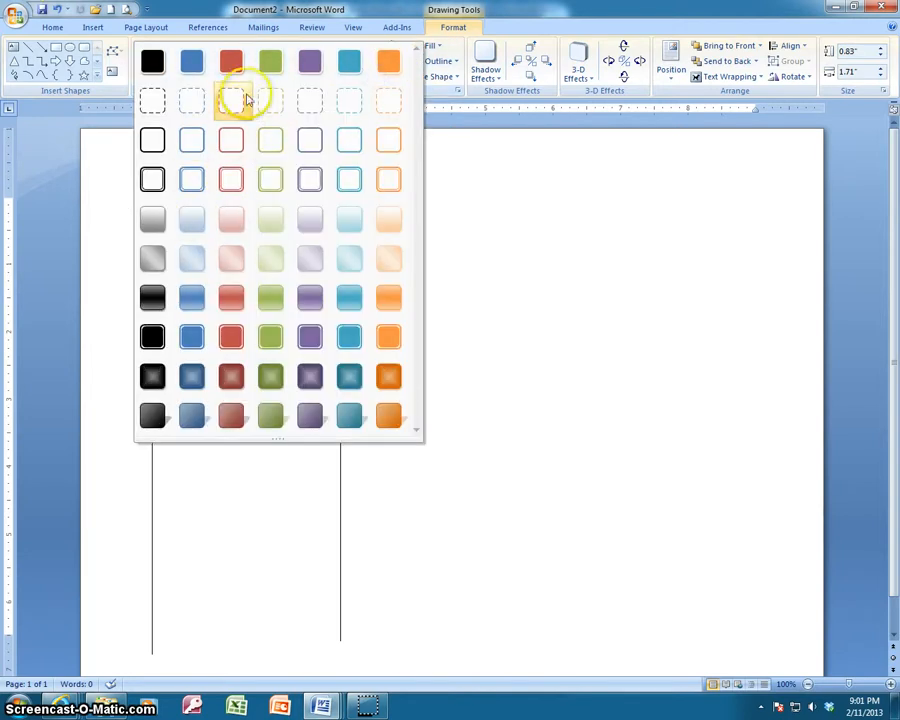
pyautogui.click(542, 262)
pyautogui.click(245, 219)
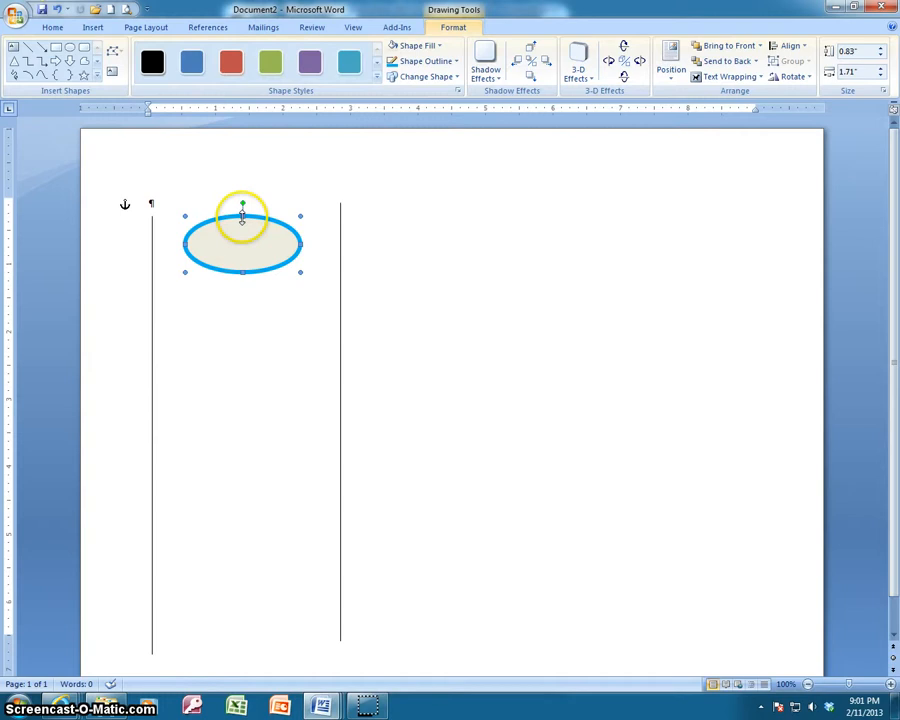
pyautogui.moveTo(249, 215); pyautogui.dragTo(484, 224)
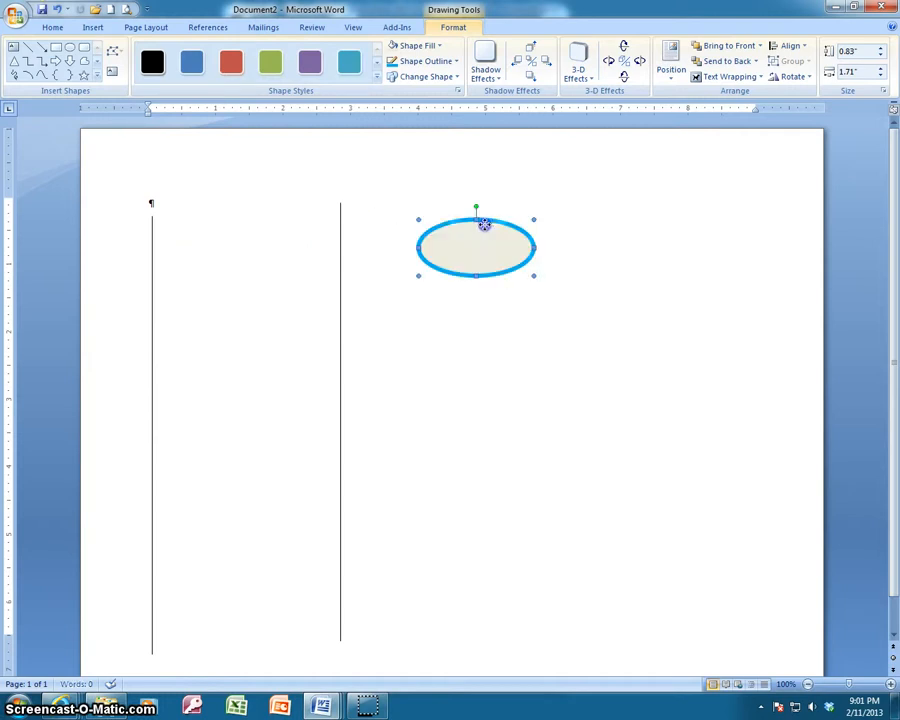
# Apply the blue diagonal-gradient shape style to the oval.
pyautogui.click(377, 80)
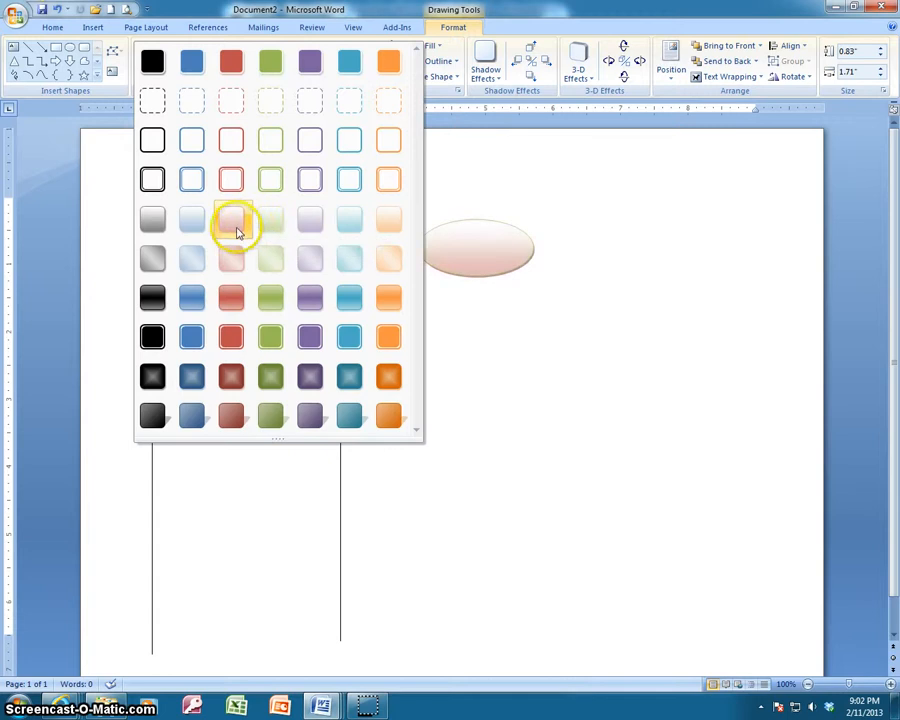
pyautogui.click(483, 158)
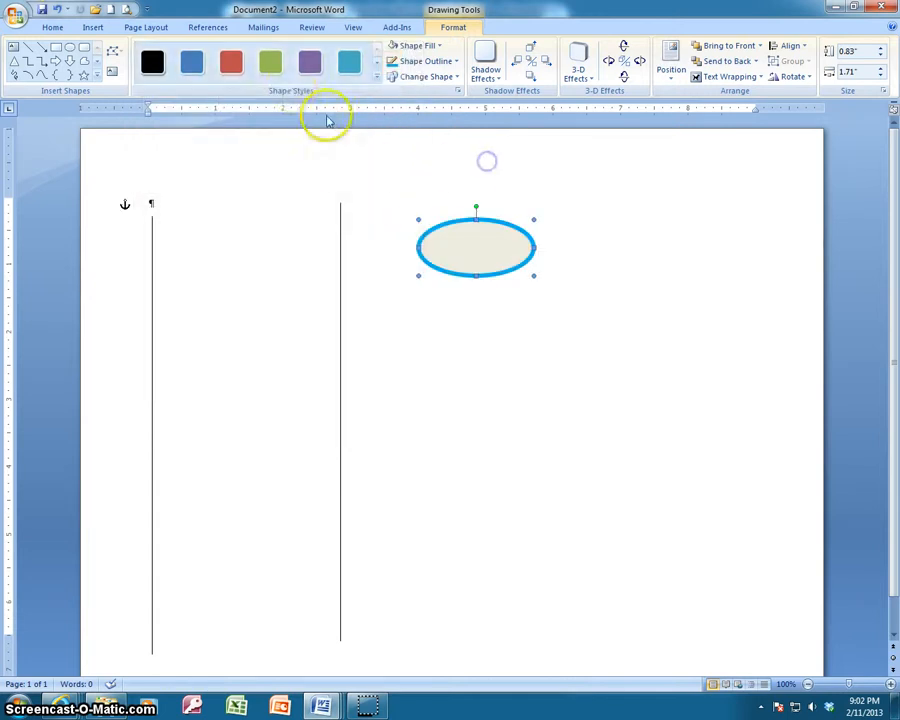
pyautogui.click(376, 77)
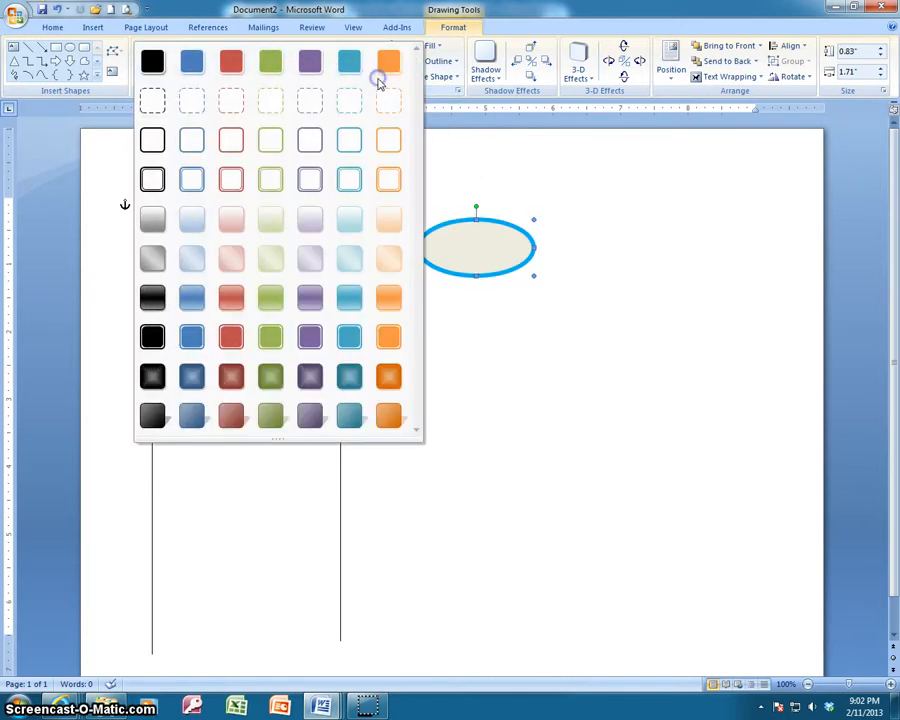
pyautogui.click(193, 265)
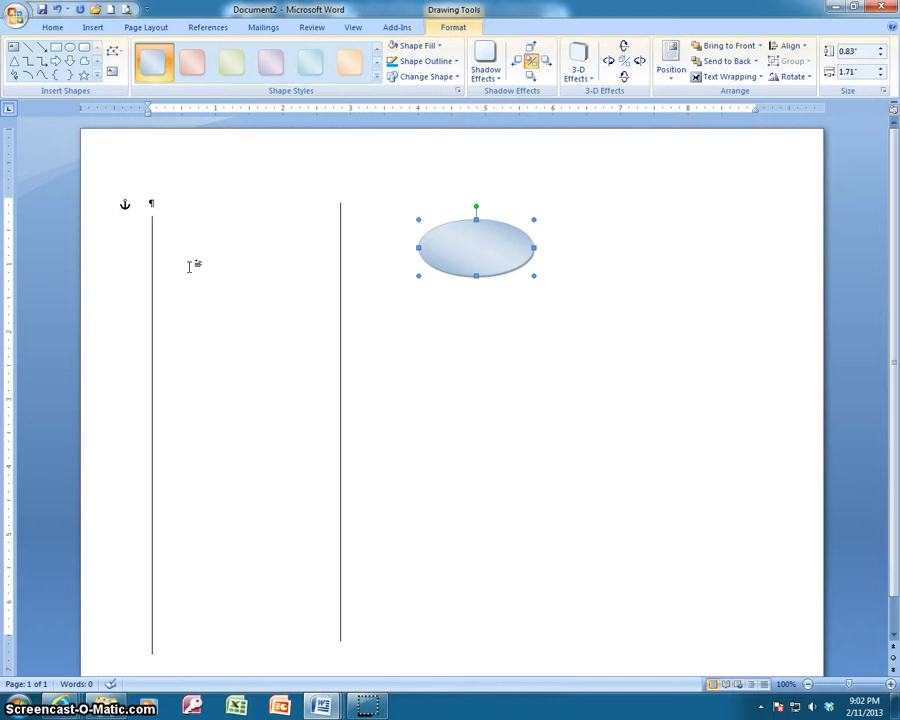
pyautogui.click(188, 264)
# Apply the first Parallel 3-D effect to the oval.
pyautogui.click(589, 80)
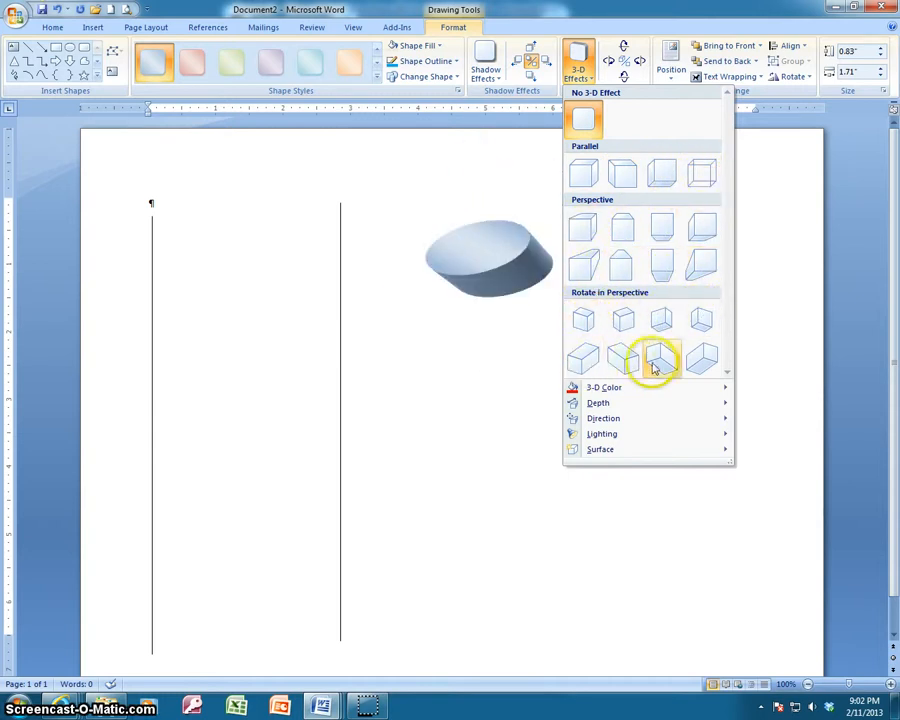
pyautogui.click(586, 178)
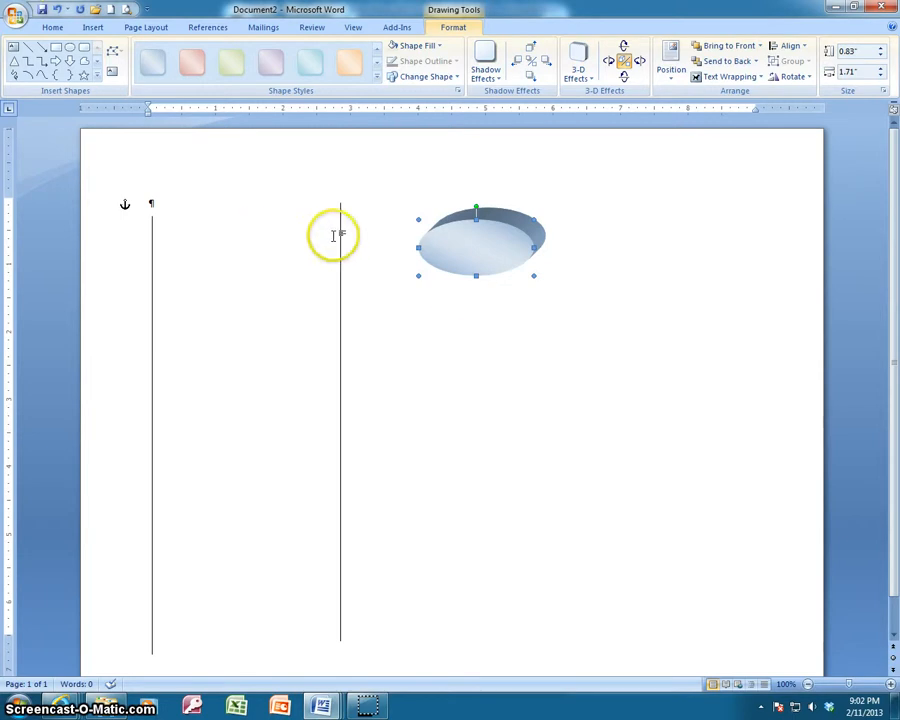
# Add the text "Here is my very interesting message" inside the oval and stretch the oval downward to about 1.04" high.
pyautogui.rightClick(455, 241)
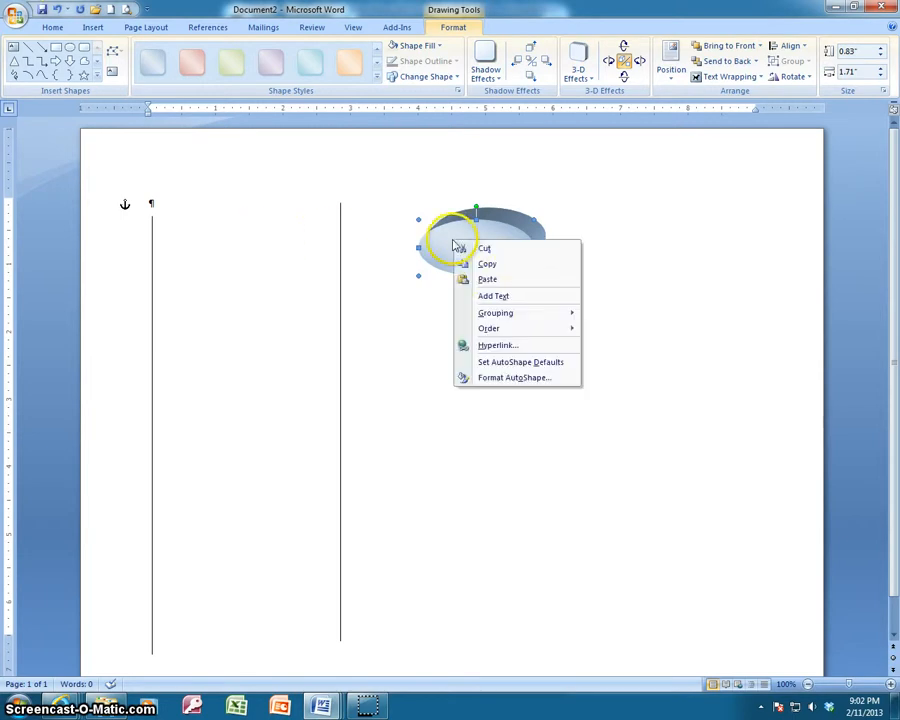
pyautogui.click(492, 297)
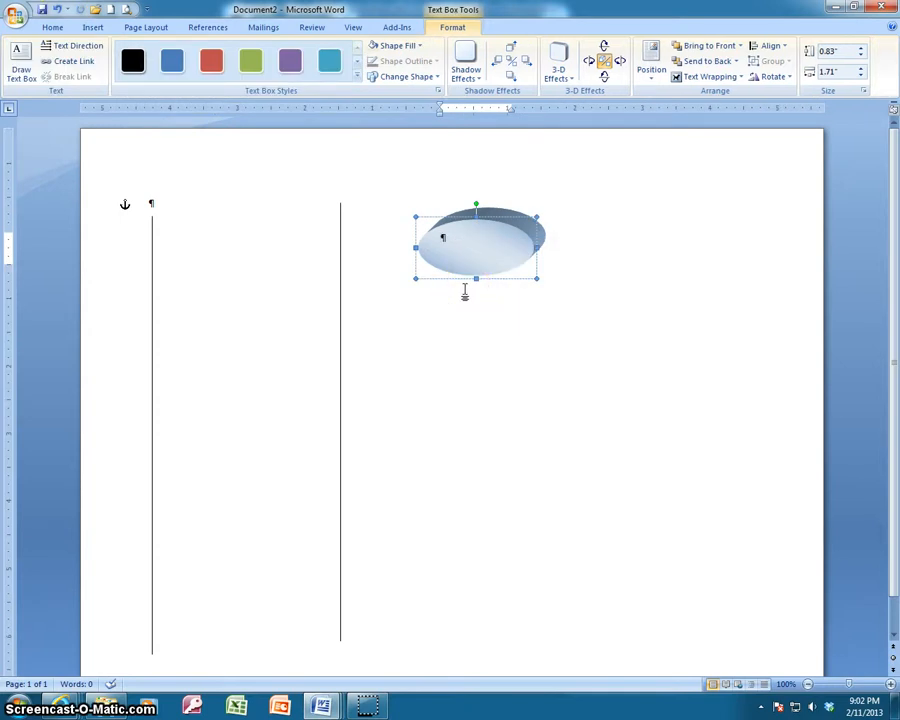
pyautogui.write('Here is my very')
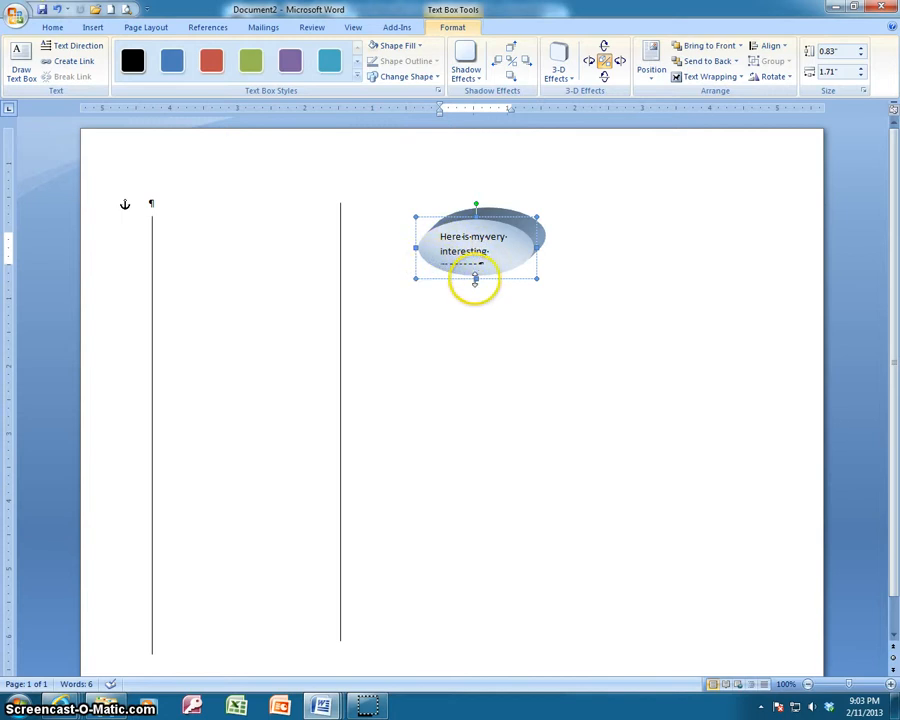
pyautogui.moveTo(475, 280); pyautogui.dragTo(475, 291)
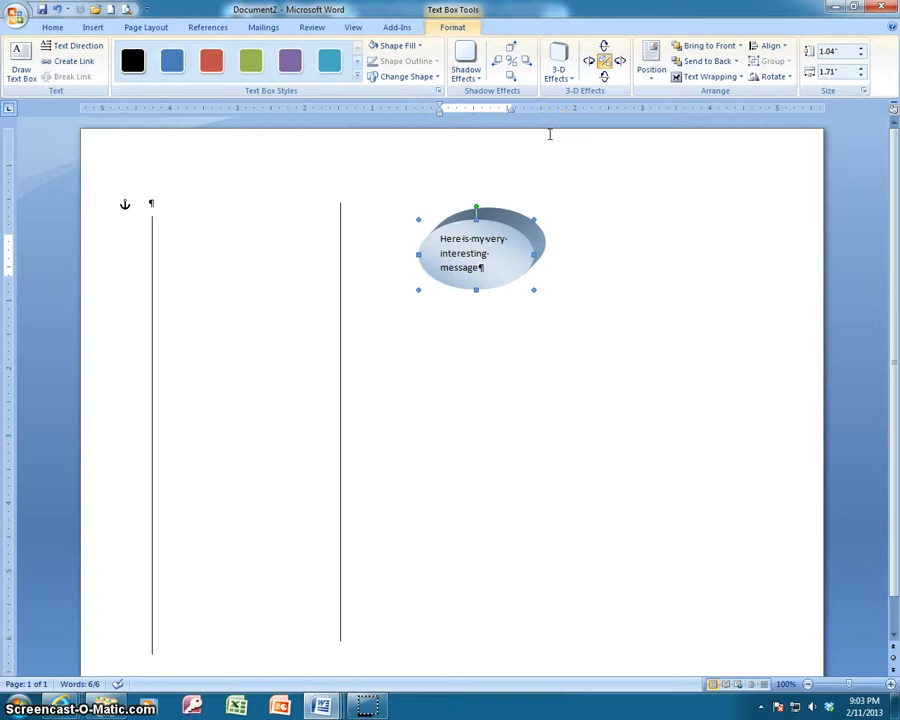
# Select the whole message inside the oval and open the list of fonts for it.
pyautogui.moveTo(481, 267); pyautogui.dragTo(425, 235)
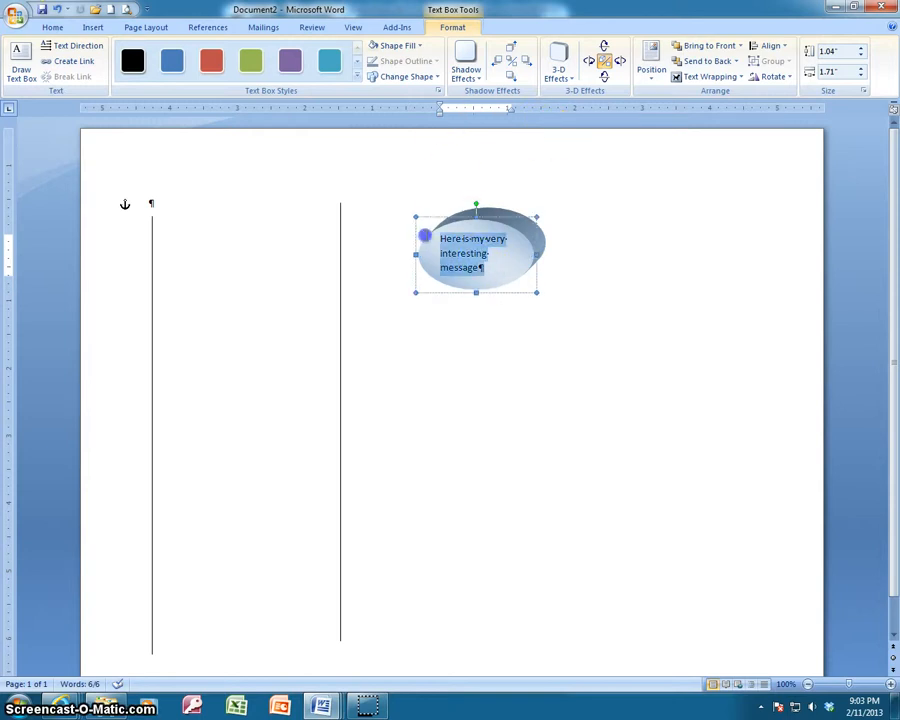
pyautogui.click(52, 27)
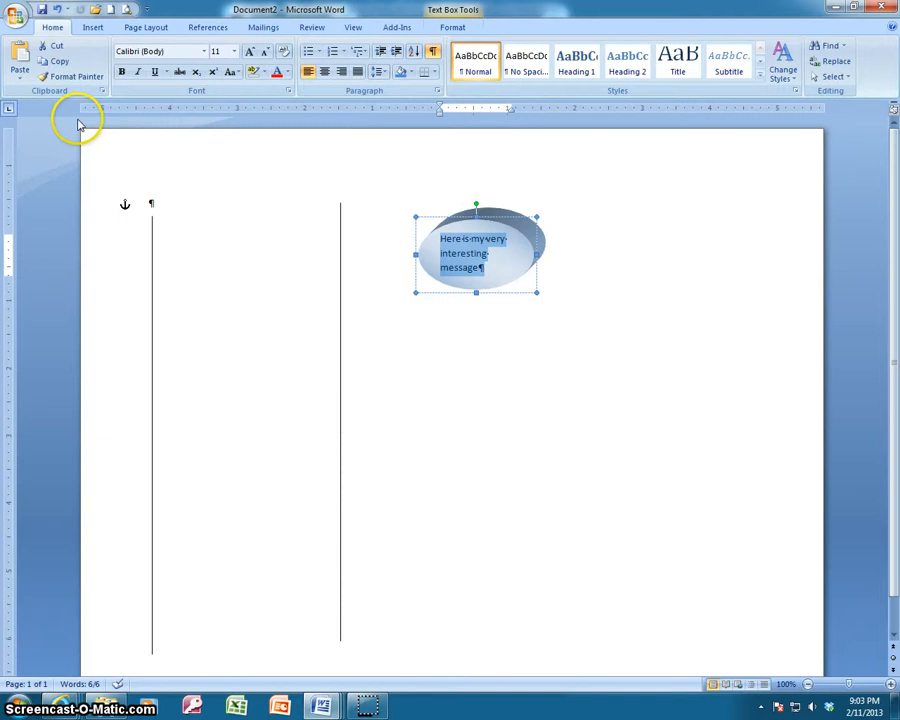
pyautogui.click(207, 51)
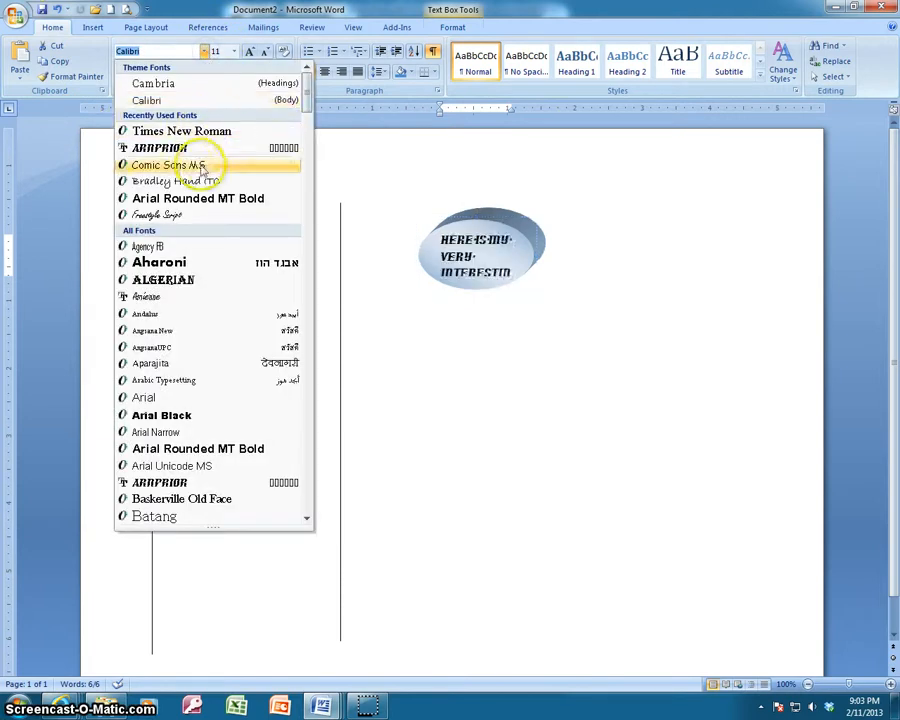